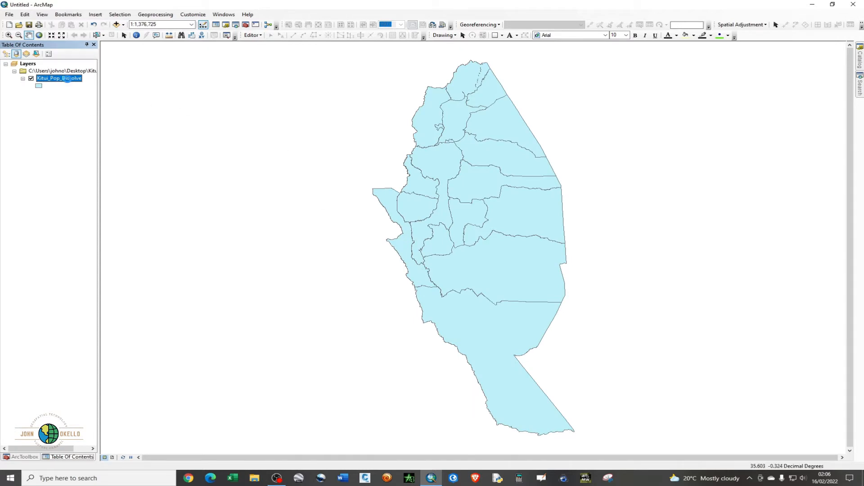
Open the attribute table of the Kitui_Pop_Dissolve layer and start exporting its records
right_click(69, 79)
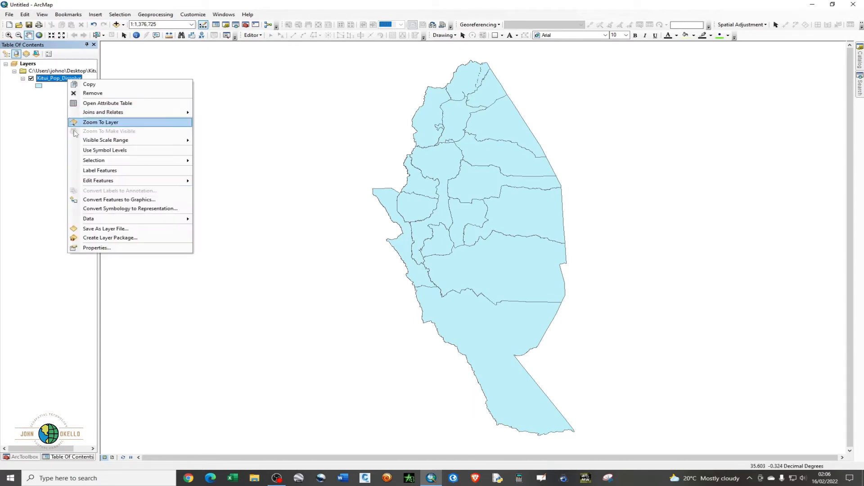
left_click(100, 104)
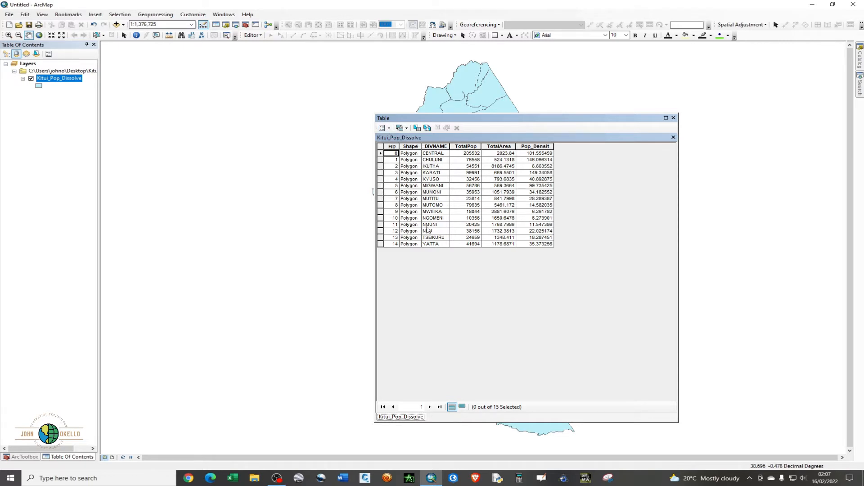
left_click(390, 128)
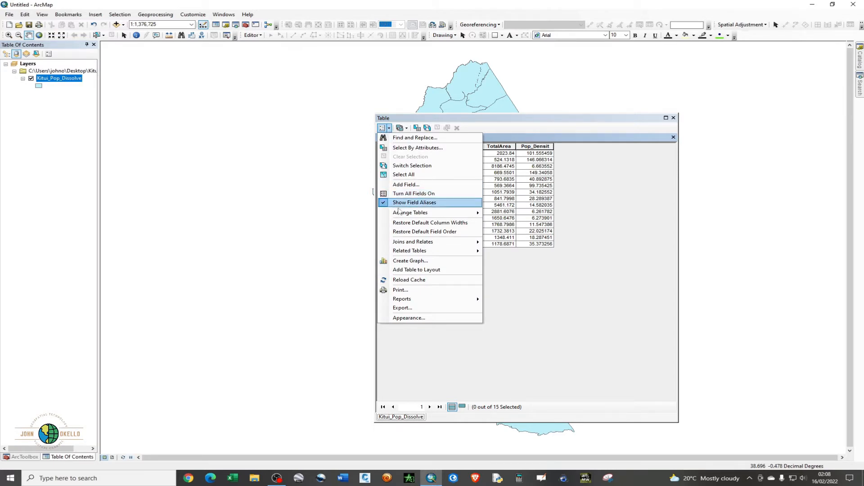
left_click(407, 309)
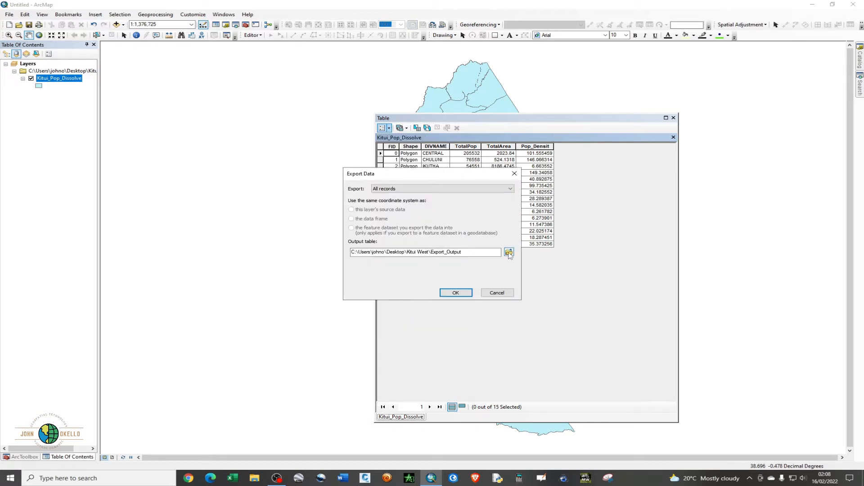
Create a folder named Data Export on the desktop and choose it as the location of the exported table
left_click(509, 252)
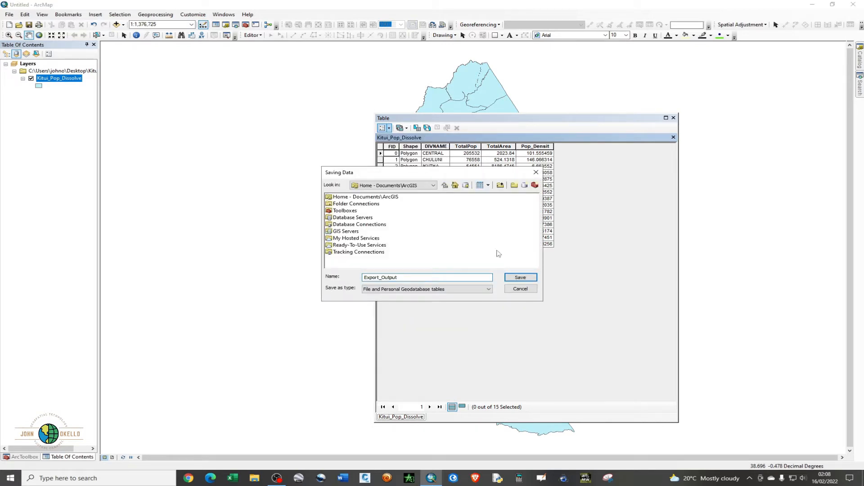
left_click(434, 186)
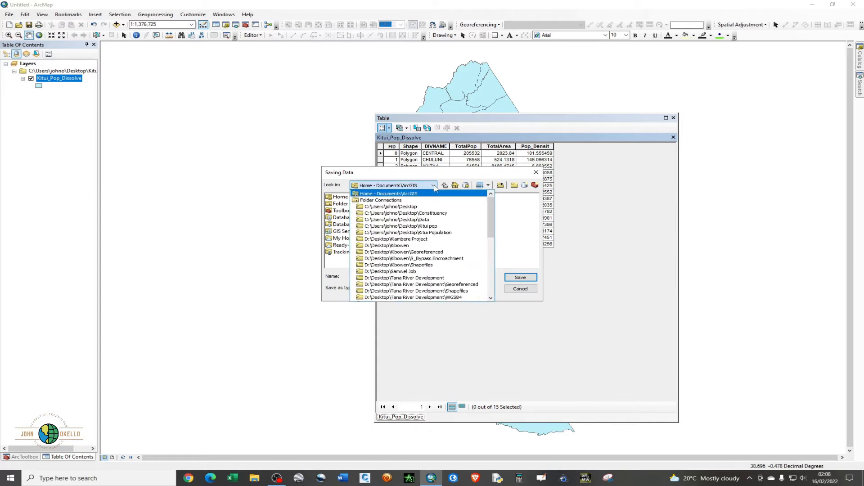
left_click(411, 207)
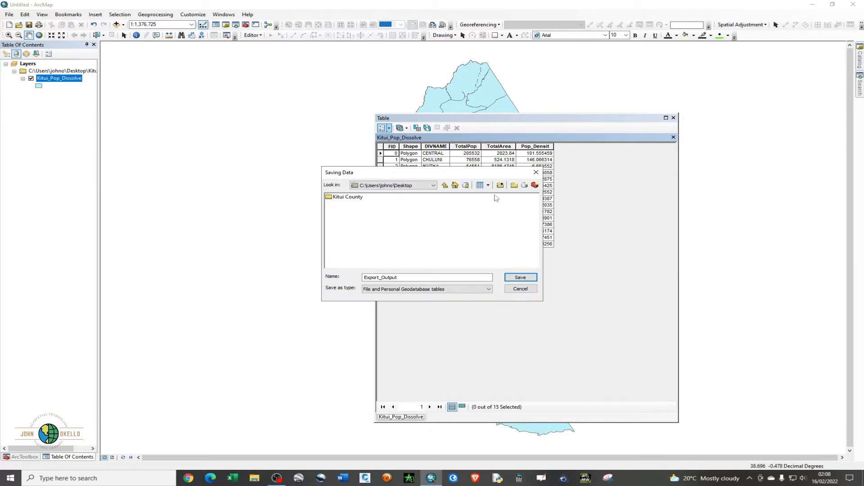
left_click(514, 185)
type("Data Export")
key("Return")
left_click(444, 185)
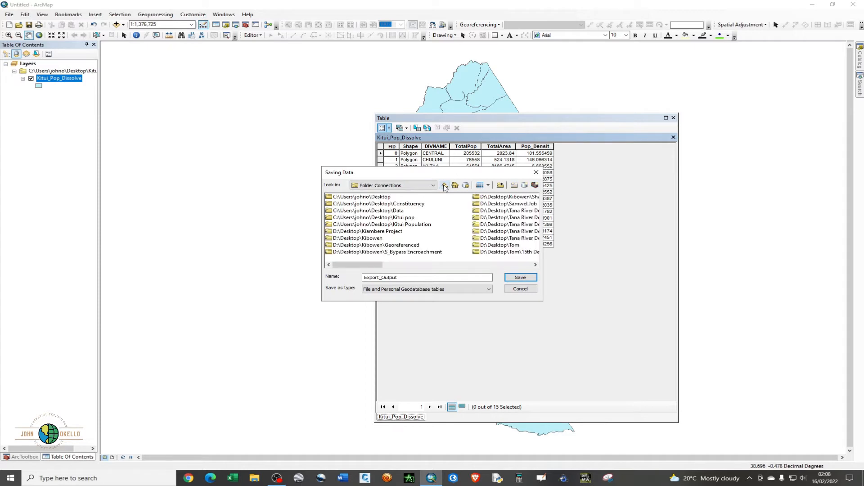
double_click(386, 200)
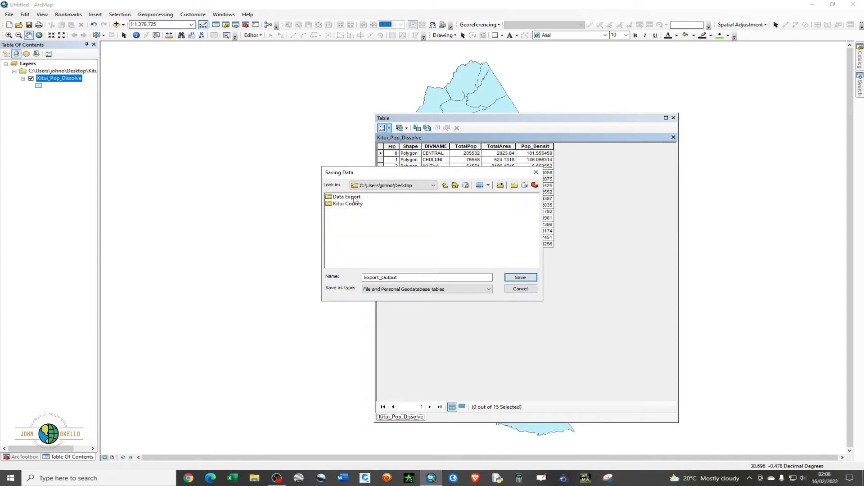
double_click(355, 199)
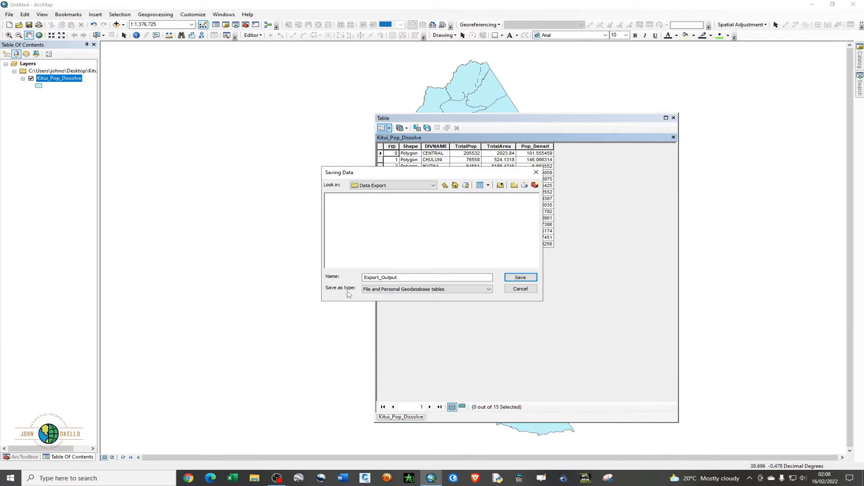
Save the output table as a dBASE Table named Kitui Pop
left_click(384, 290)
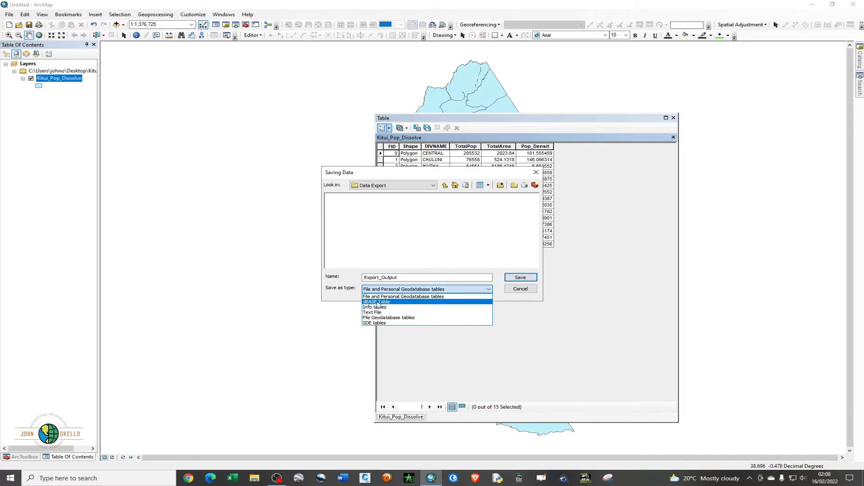
left_click(378, 303)
double_click(401, 277)
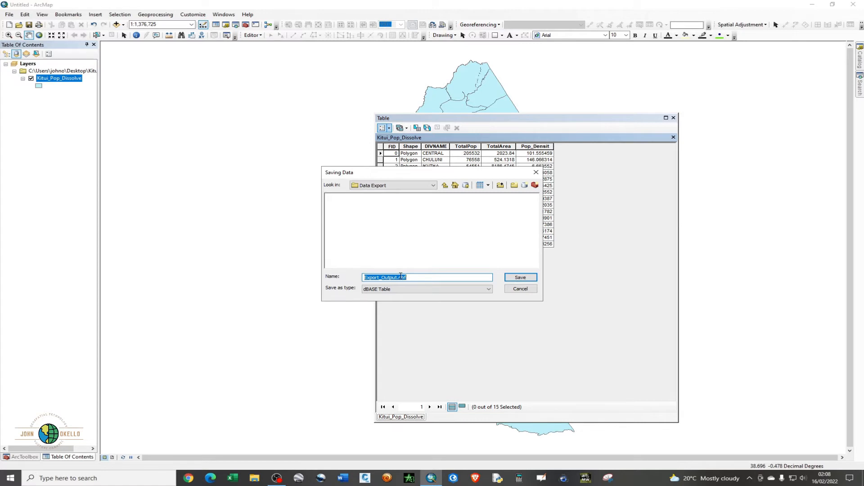
type("Kitui Pop")
left_click(528, 278)
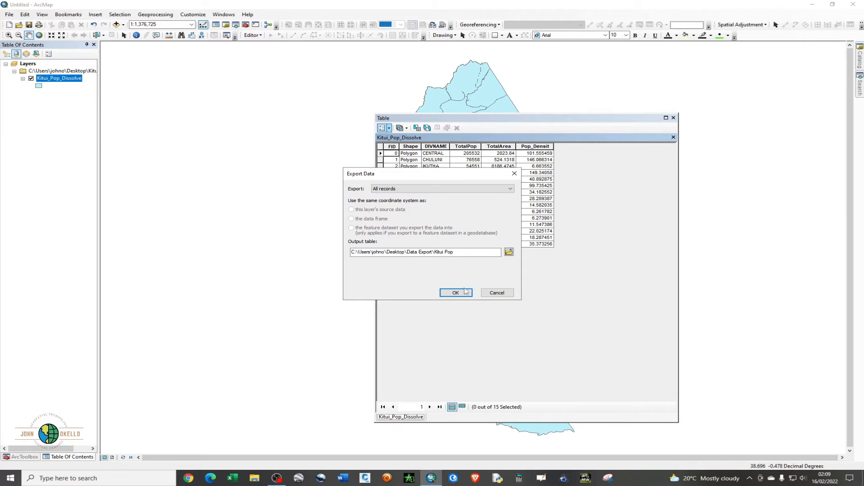
Export all records without adding the new table to the current map, and close the attribute table
left_click(458, 294)
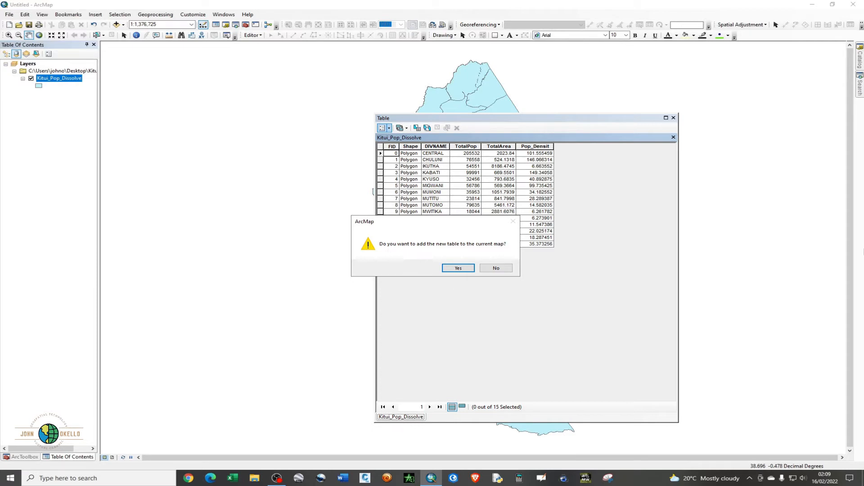
left_click(495, 267)
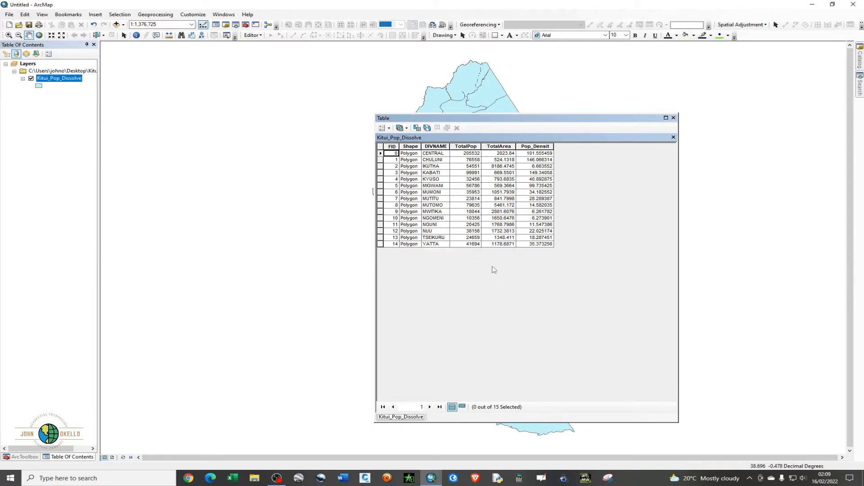
left_click(674, 118)
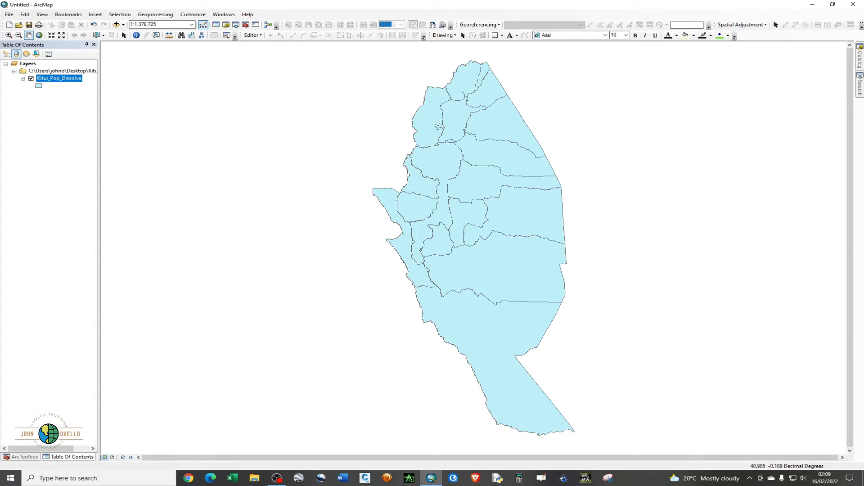
Check the exported Kitui_Pop files in the Data Export folder on the desktop
left_click(813, 7)
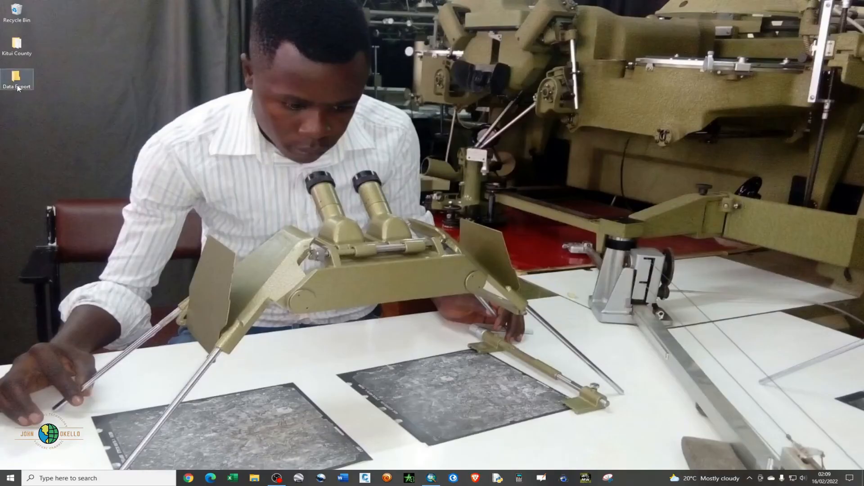
double_click(17, 81)
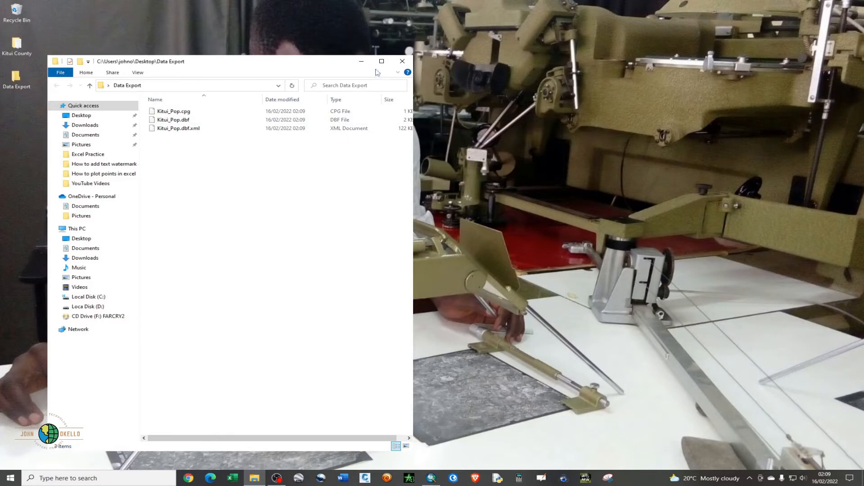
left_click(402, 62)
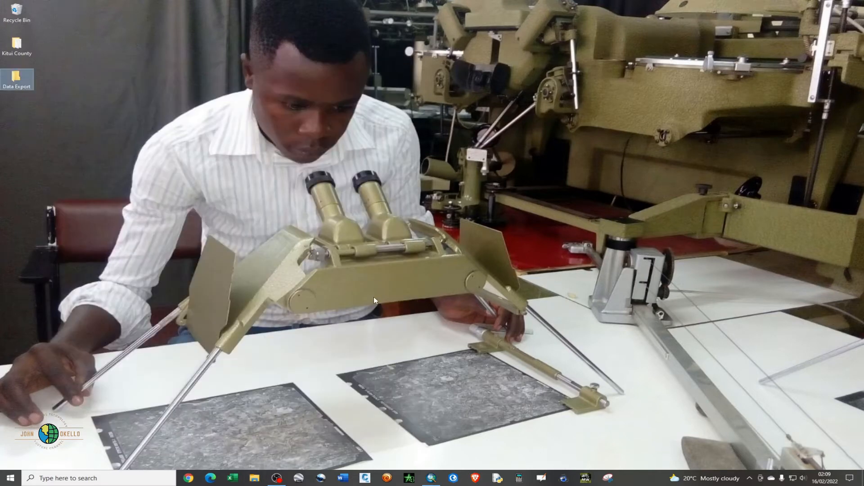
Switch to Excel, create a blank workbook and browse to the desktop's Data Export folder for a file to open
left_click(233, 478)
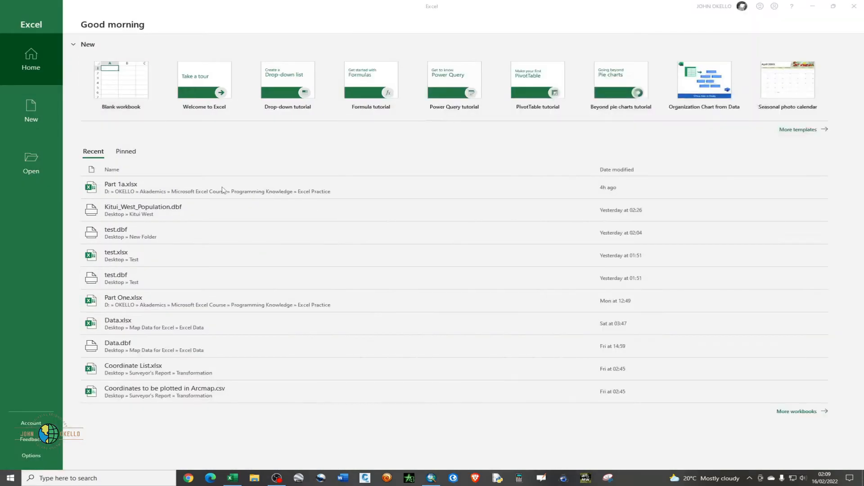
left_click(120, 89)
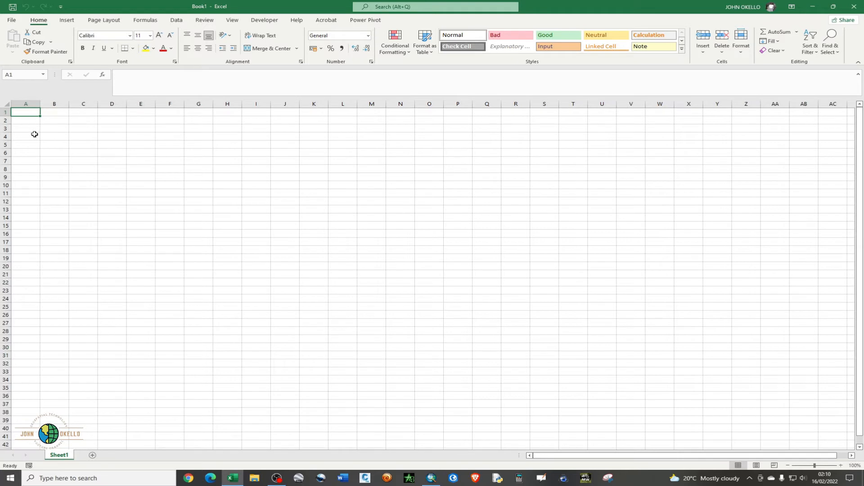
left_click(11, 19)
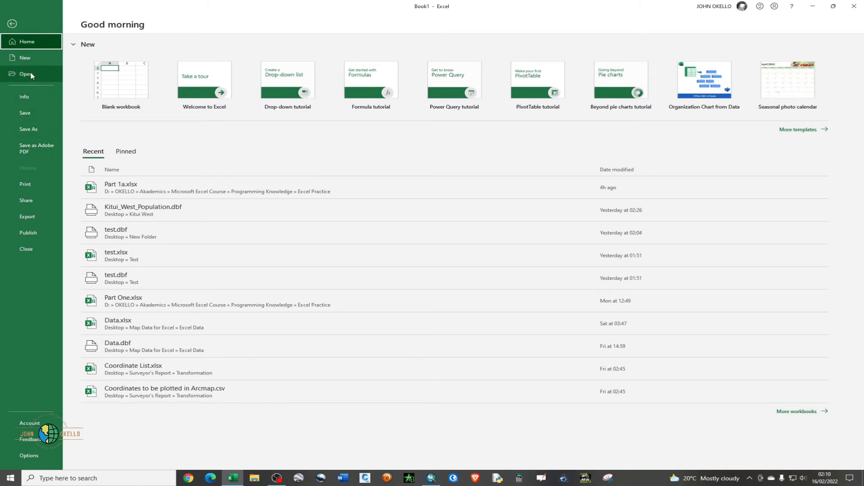
left_click(19, 75)
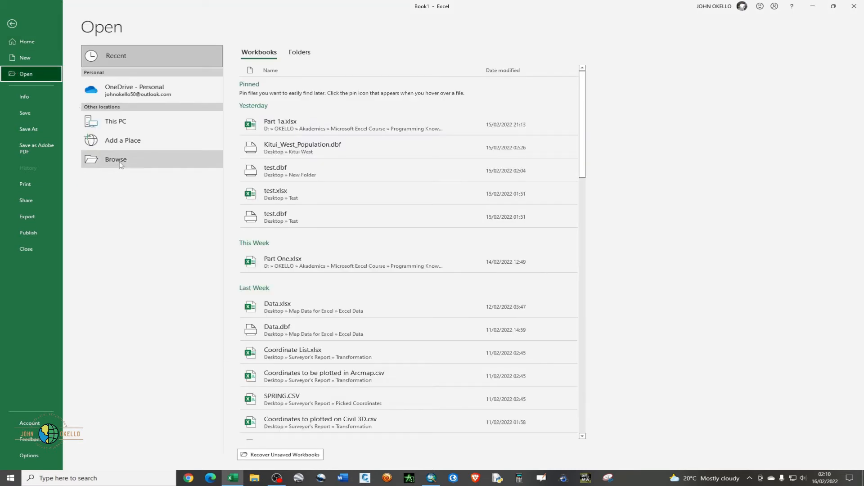
left_click(122, 161)
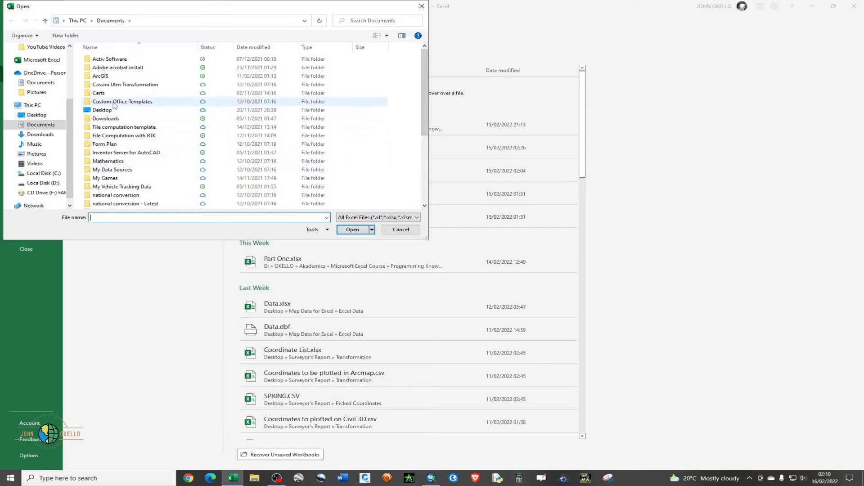
left_click(37, 115)
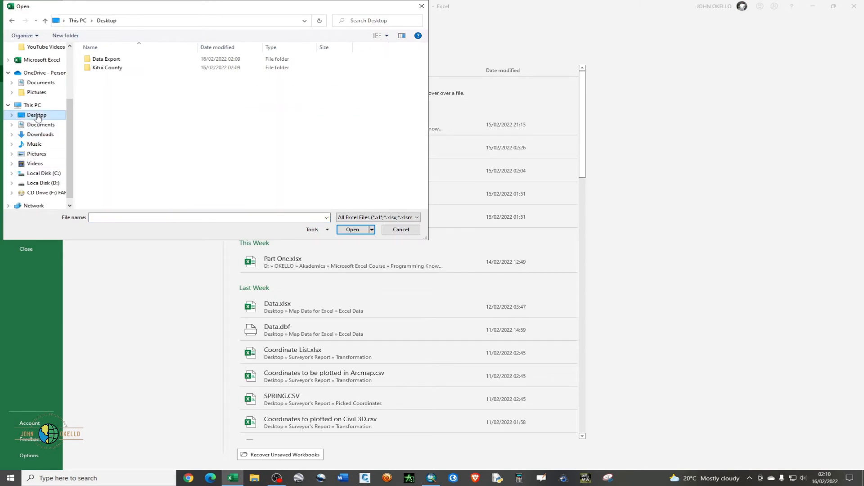
double_click(148, 60)
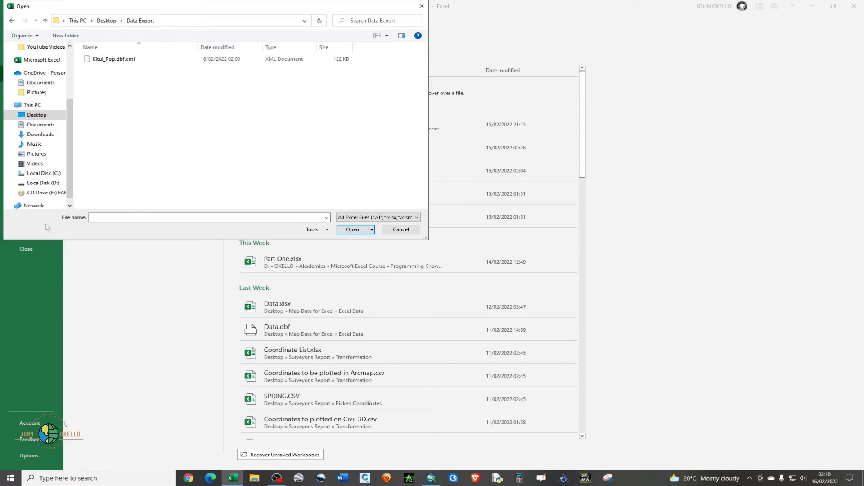
Filter the folder for dBase Files (*.dbf) and open Kitui_Pop.dbf
left_click(356, 218)
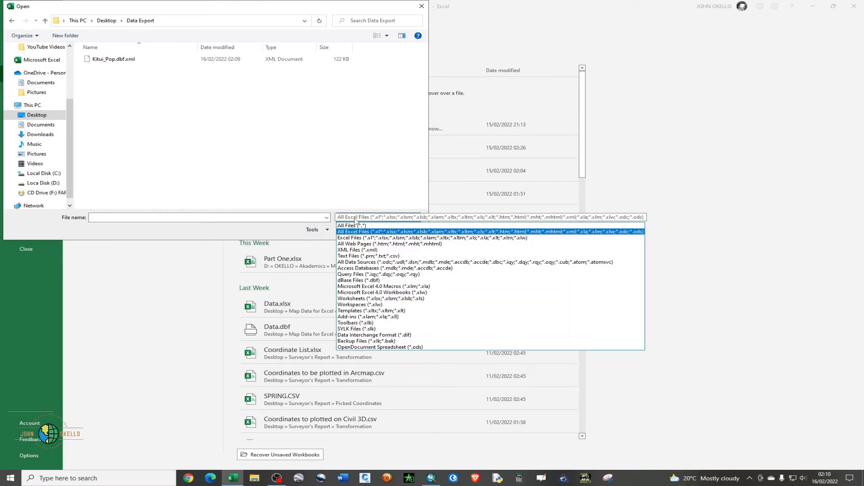
left_click(354, 280)
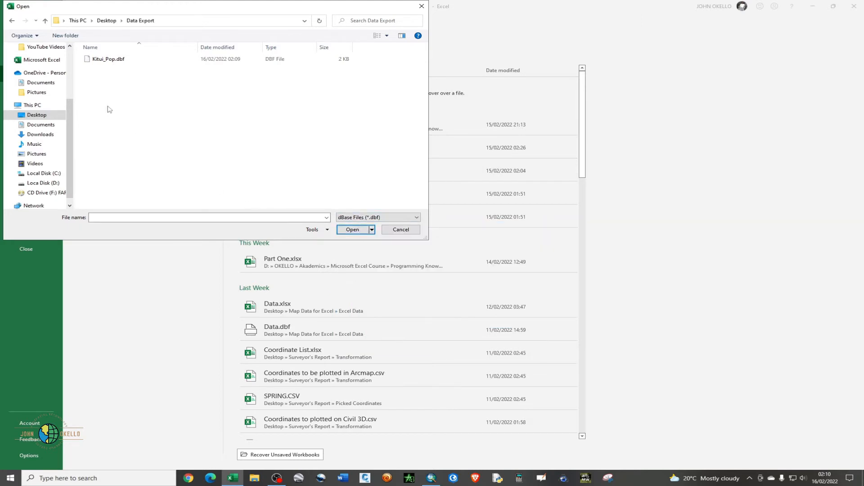
double_click(110, 59)
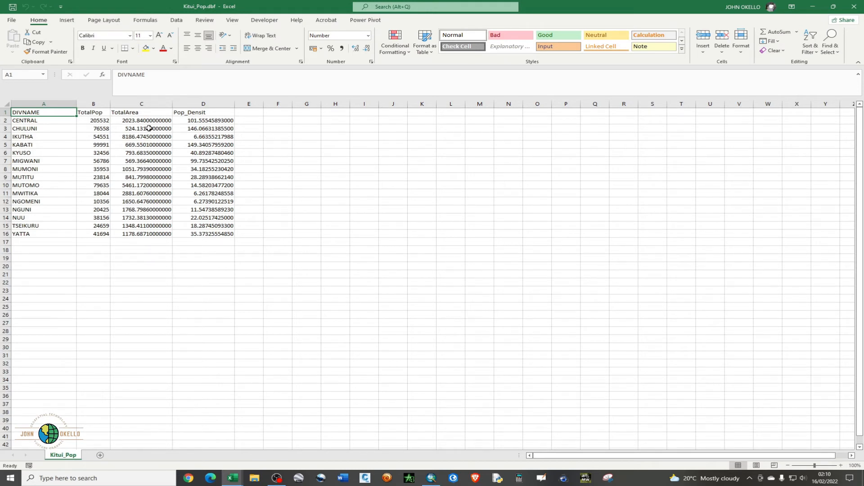
Change the DIVNAME header in cell A1 to Division
double_click(44, 113)
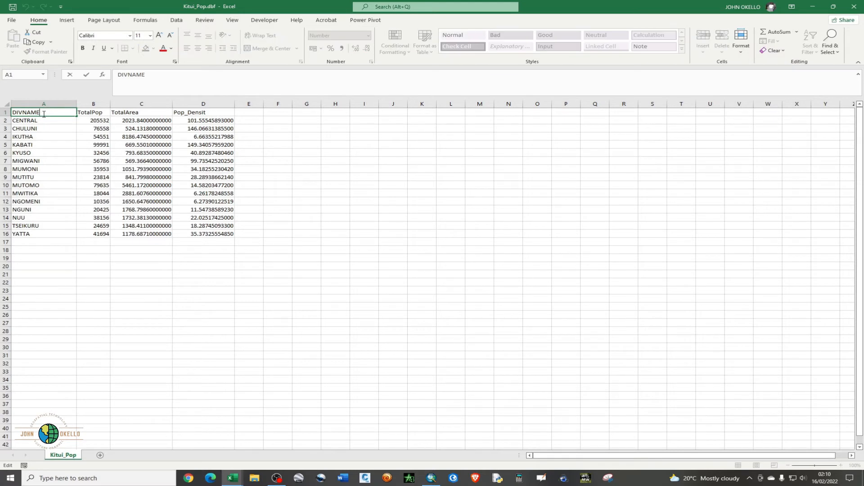
key("BackSpace")
key("BackSpace")
key("BackSpace")
key("BackSpace")
key("BackSpace")
key("BackSpace")
key("BackSpace")
key("Tab")
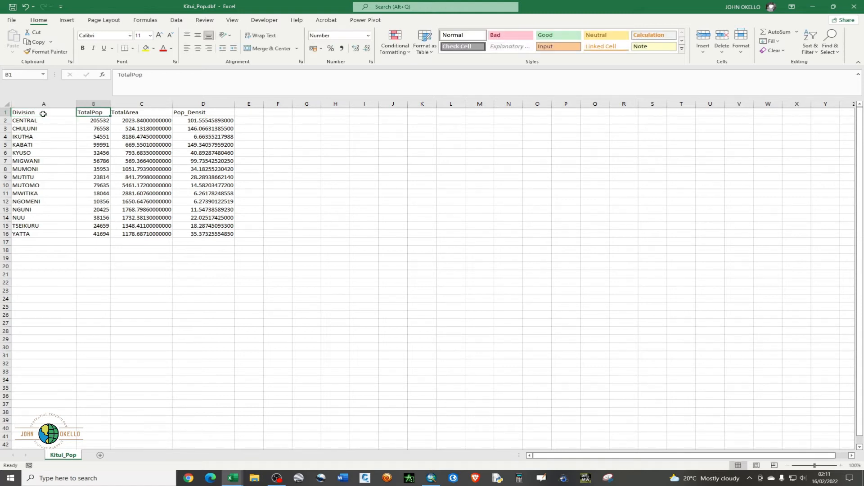
Change the TotalPop header in cell B1 to Total Population
type("T")
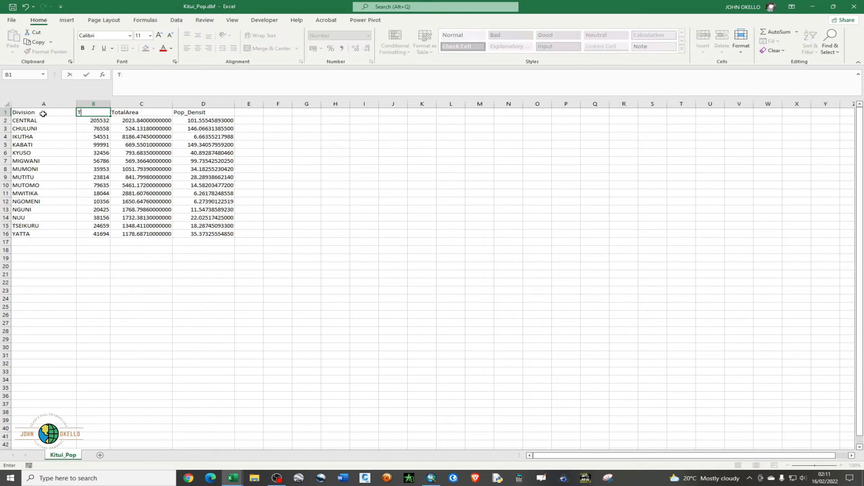
type("otal Population")
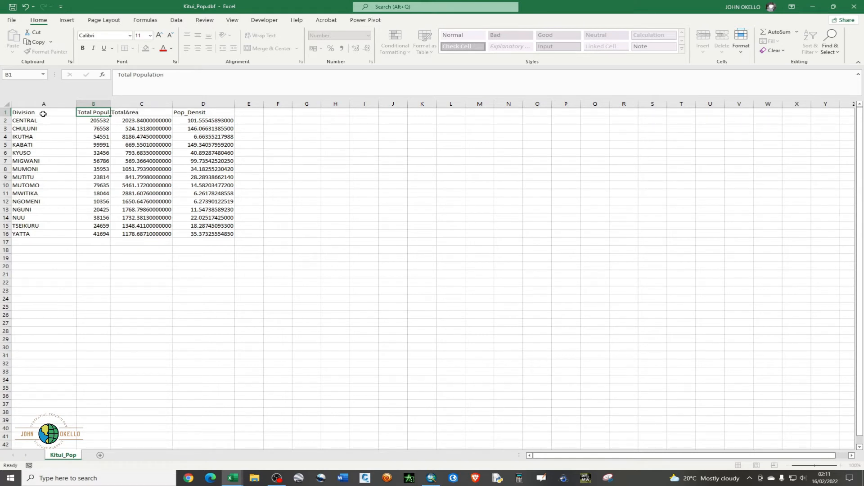
key("Tab")
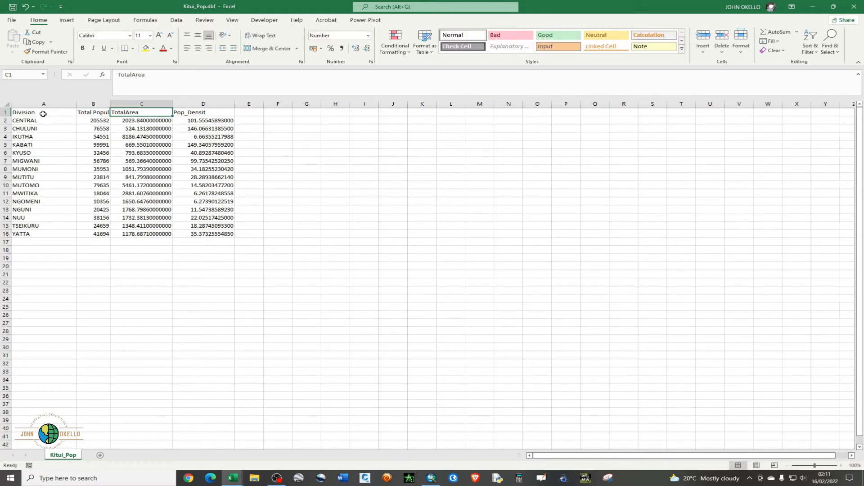
Change the TotalArea header in cell C1 to Total Acreage and the Pop_Densit header in cell D1 to Population Density
type("T")
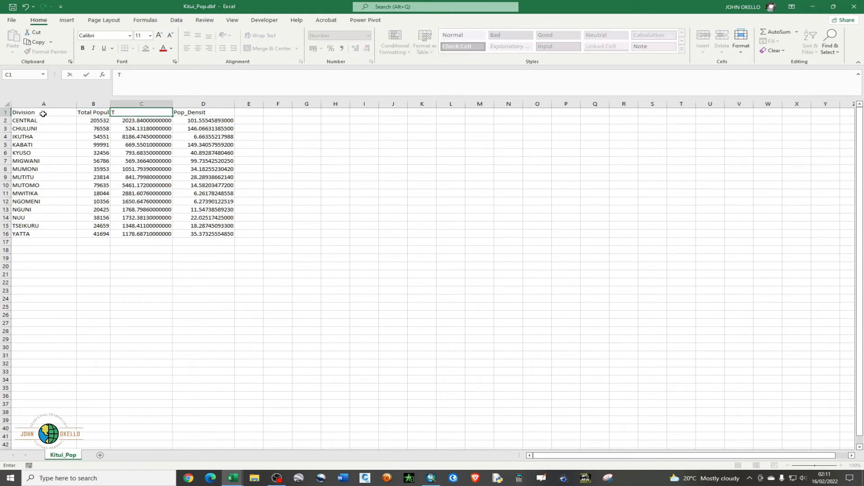
type("otal Acreage")
key("Tab")
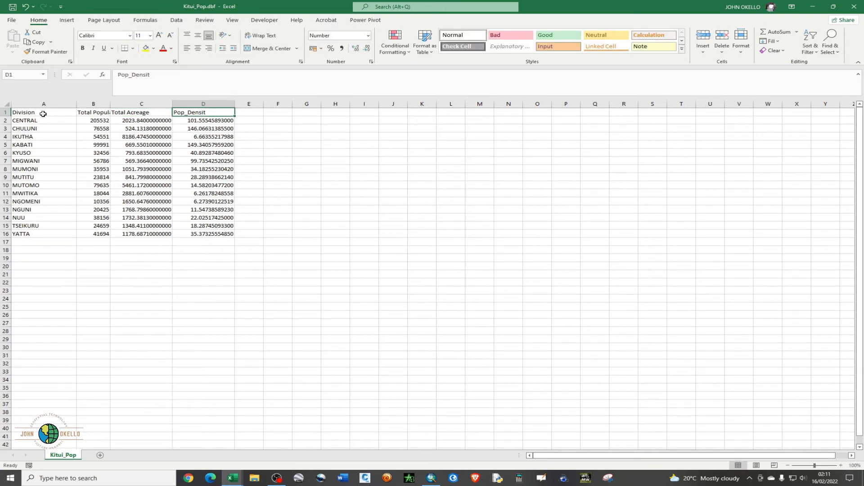
type("Population De")
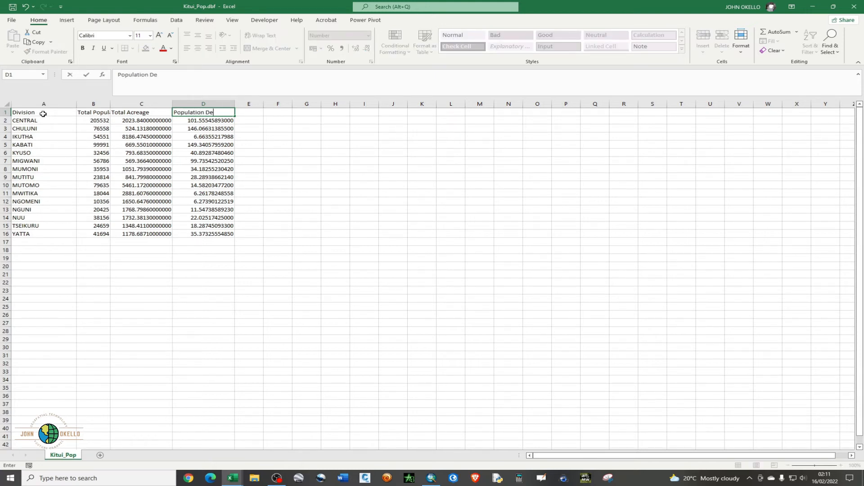
type("nsity")
left_click(304, 210)
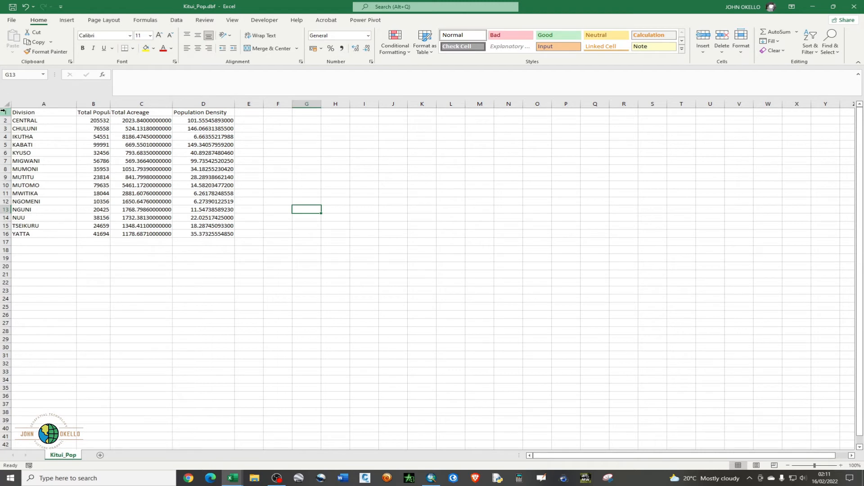
Make header row 1 bold and fit the width of the Total Population column to its contents
left_click(6, 112)
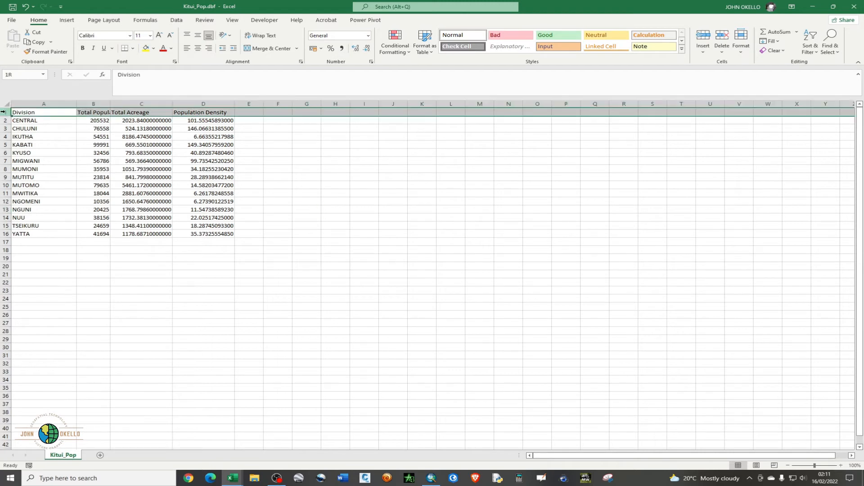
left_click(82, 49)
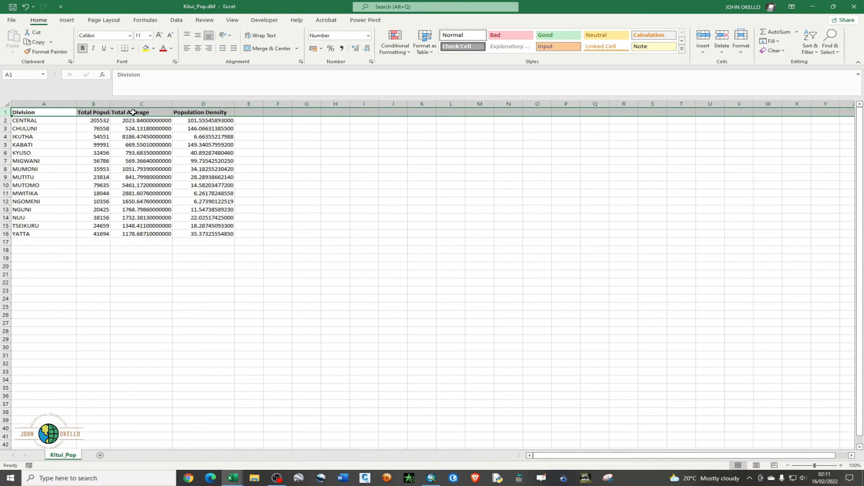
left_click(315, 153)
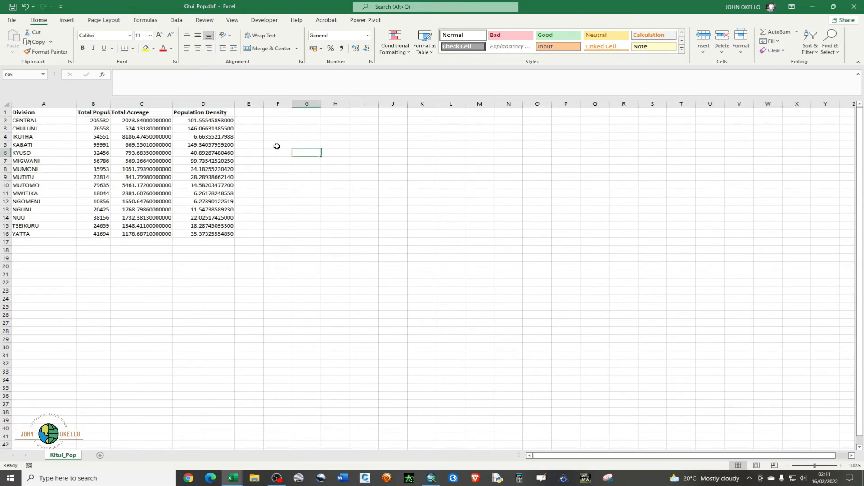
double_click(111, 104)
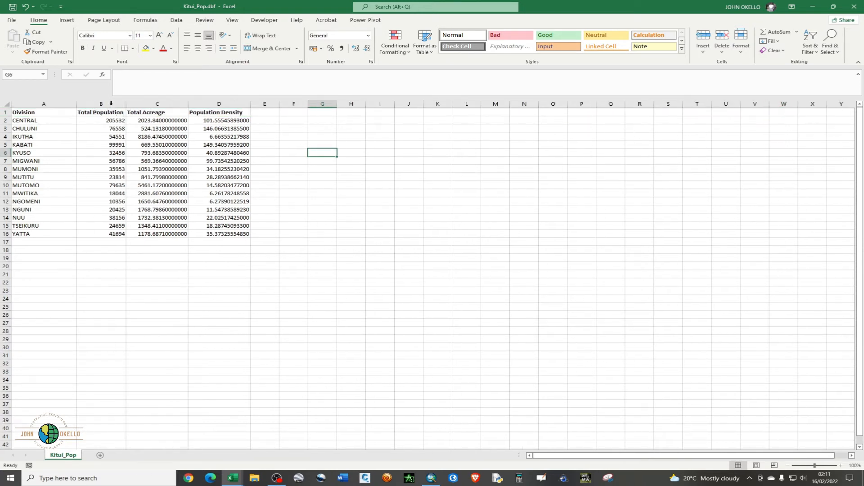
Format the Total Acreage column as numbers with 4 decimal places
left_click(161, 103)
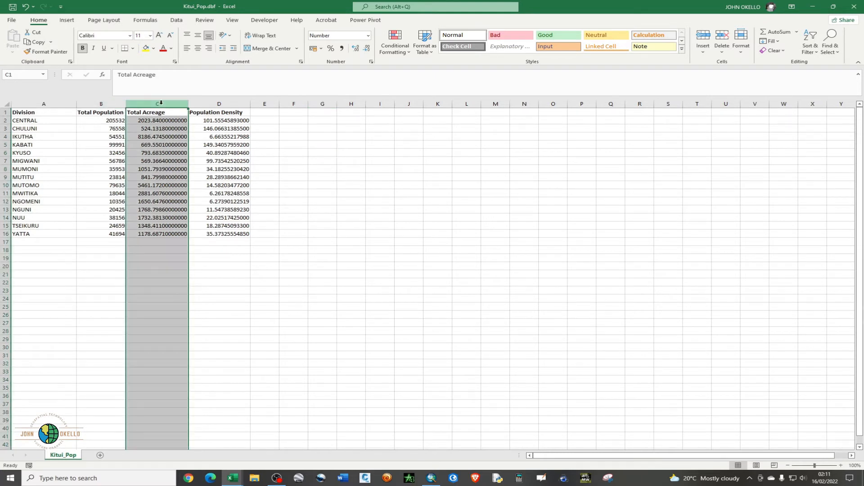
right_click(154, 149)
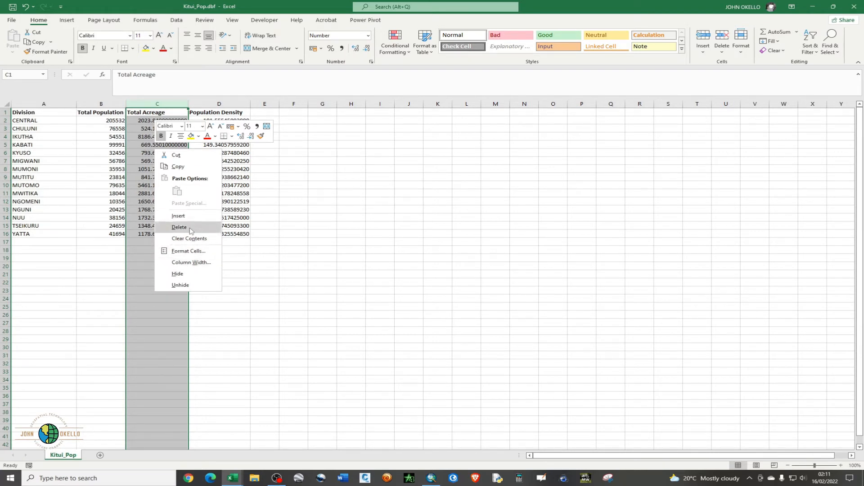
left_click(196, 254)
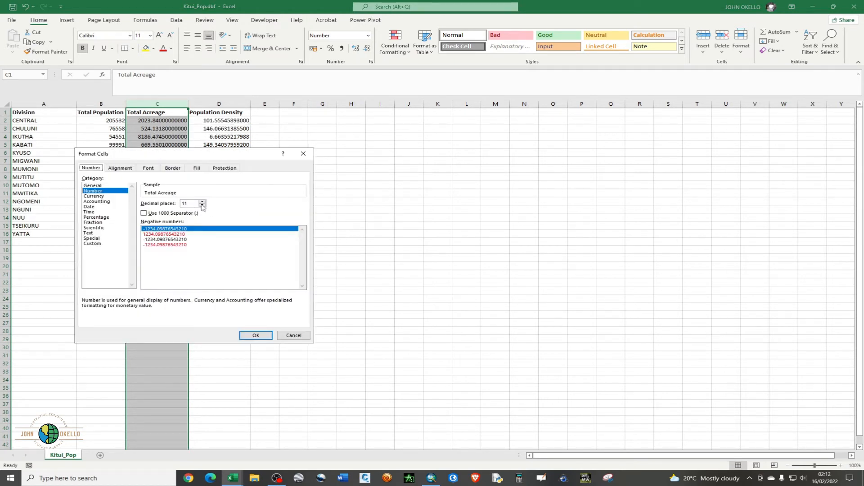
double_click(192, 206)
type("4")
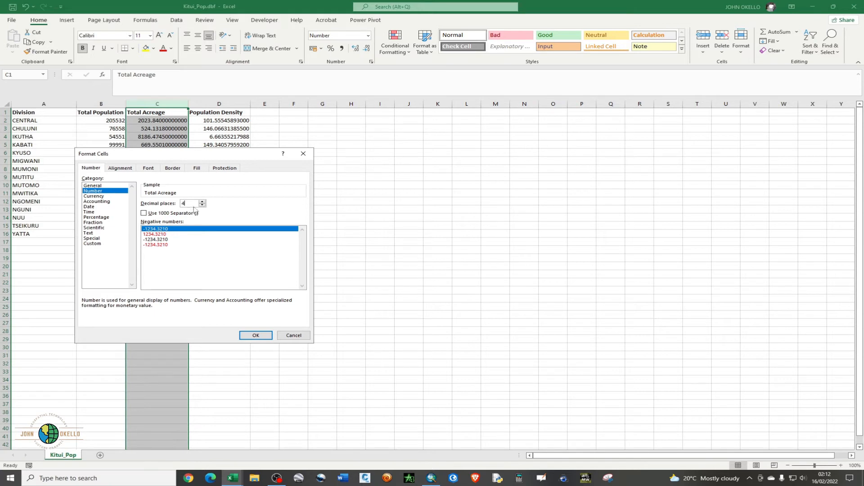
left_click(250, 337)
left_click(287, 257)
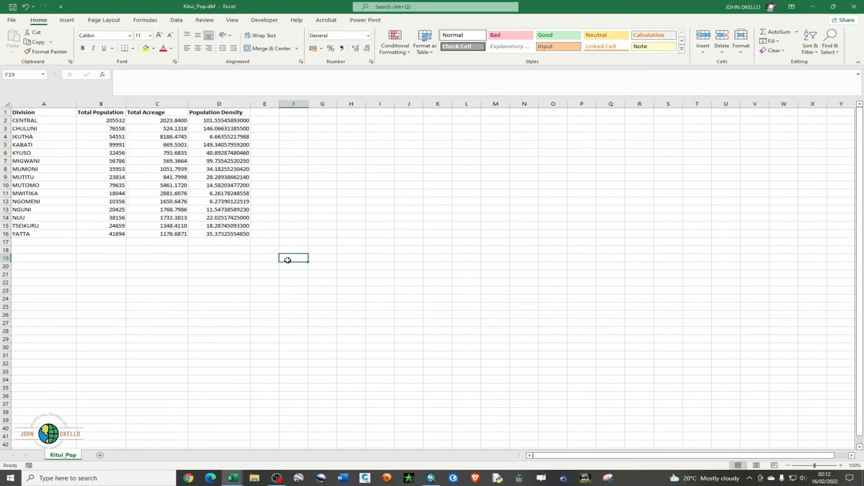
Format the Population Density column as numbers with 4 decimal places
left_click(222, 104)
right_click(224, 142)
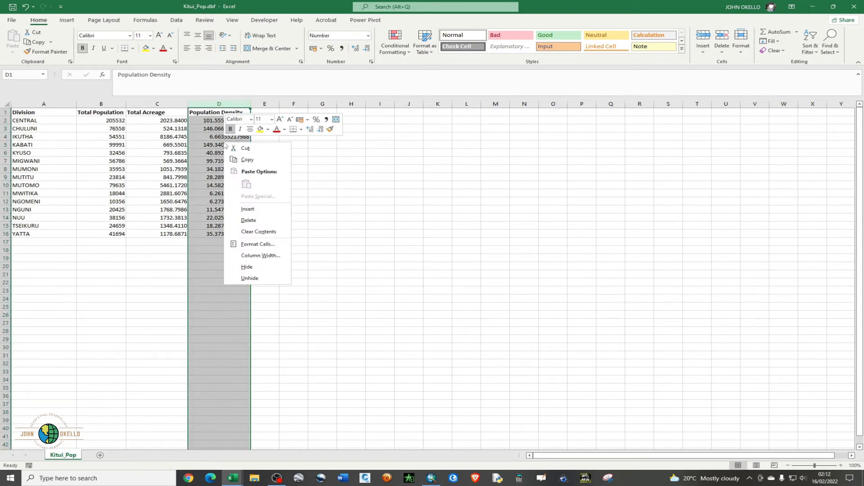
left_click(261, 244)
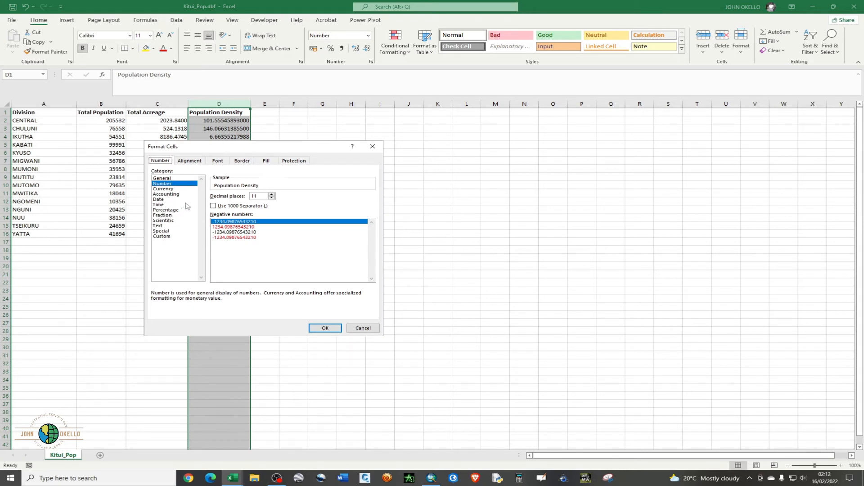
double_click(263, 196)
type("4")
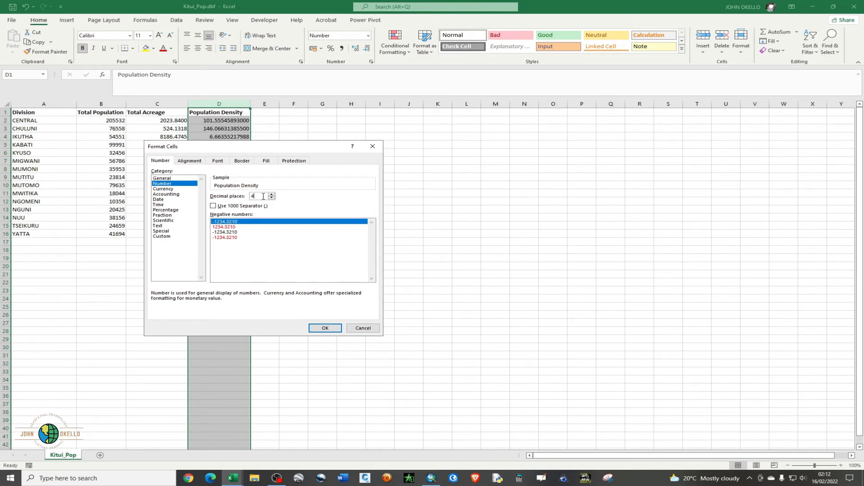
left_click(324, 328)
left_click(300, 266)
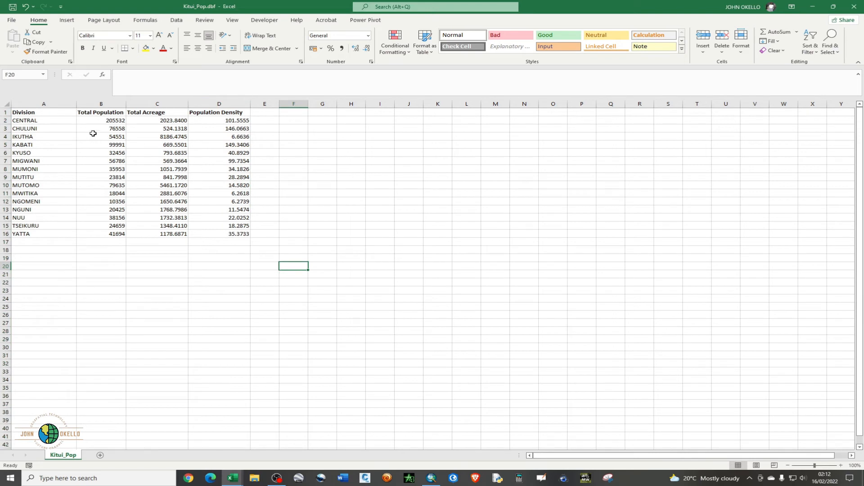
Fit the widths of the Division, Total Acreage and Population Density columns to their contents
double_click(74, 106)
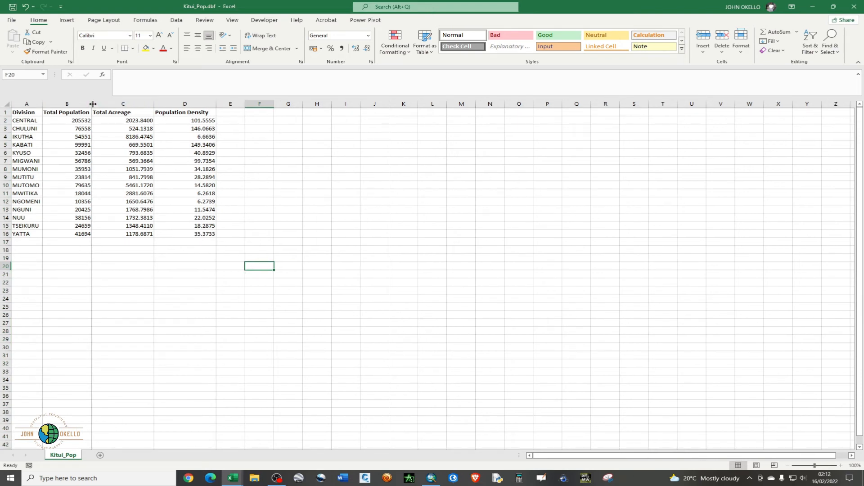
double_click(153, 102)
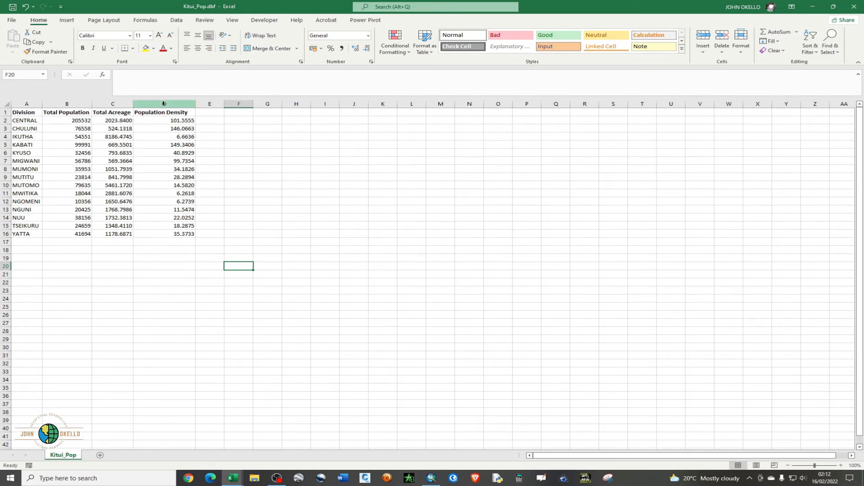
double_click(196, 105)
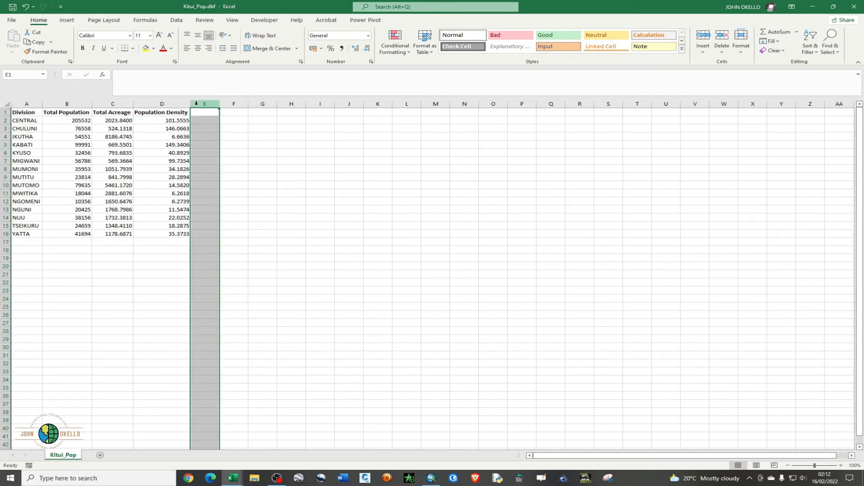
left_click(231, 145)
type("=")
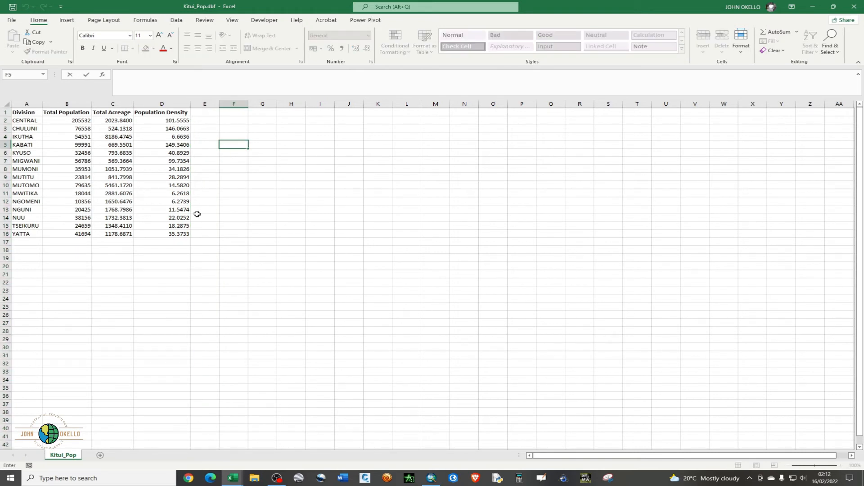
left_click(235, 226)
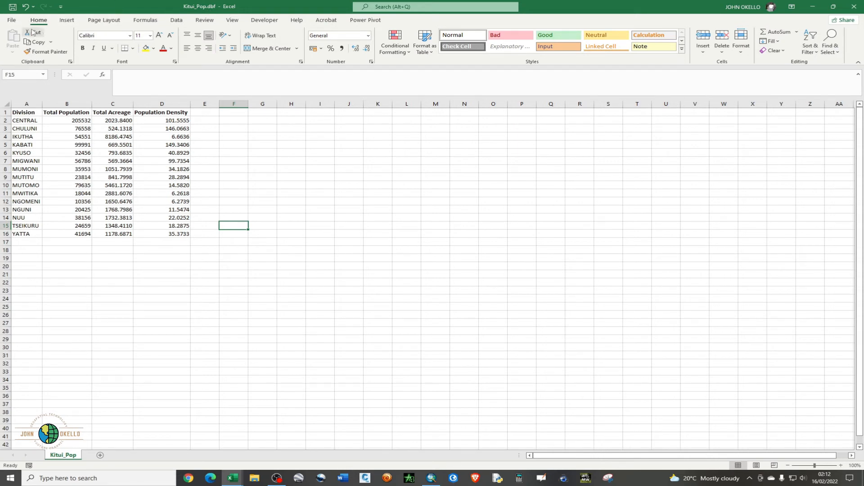
Save the table as Kitui_Pop.xlsx in the Data Export folder, using the Excel Workbook (*.xlsx) type
left_click(11, 21)
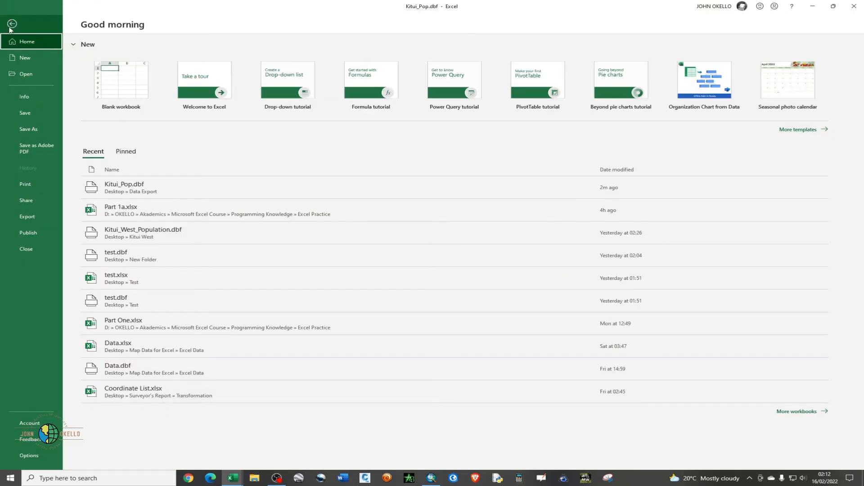
left_click(28, 129)
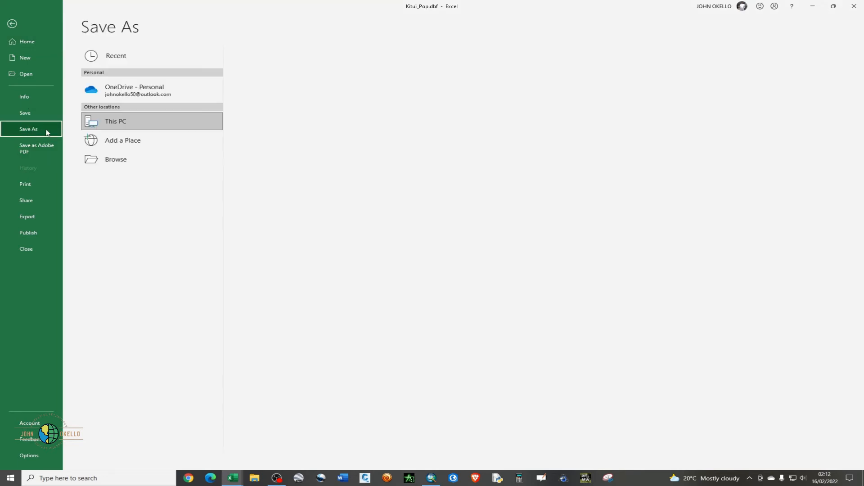
left_click(140, 161)
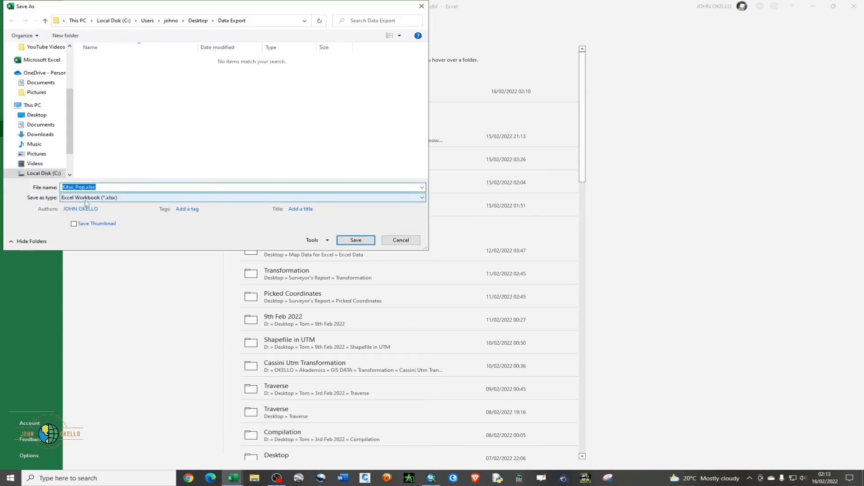
left_click(119, 199)
left_click(118, 200)
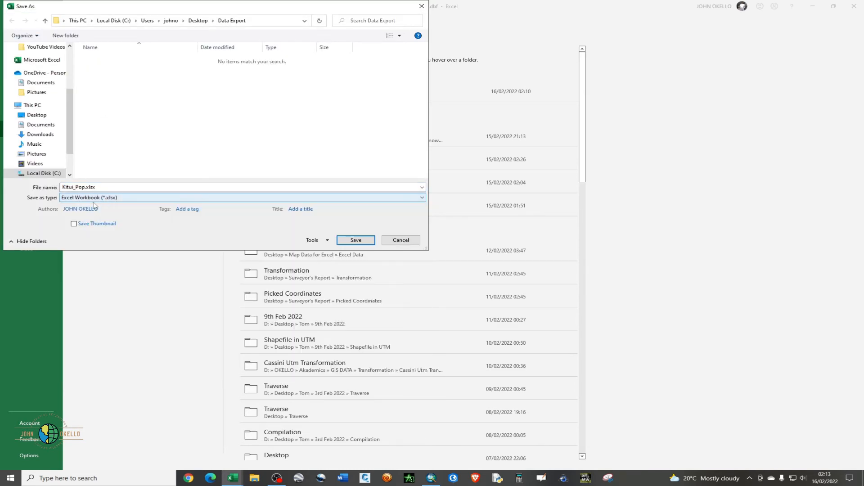
left_click(120, 198)
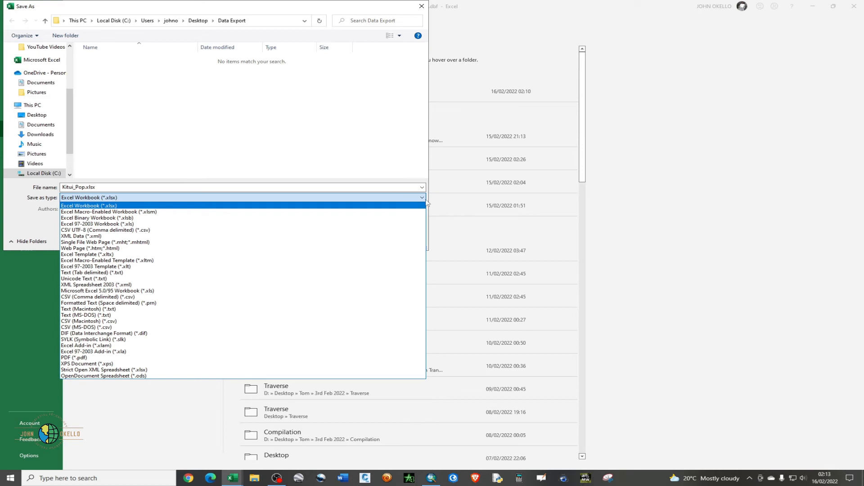
left_click(99, 206)
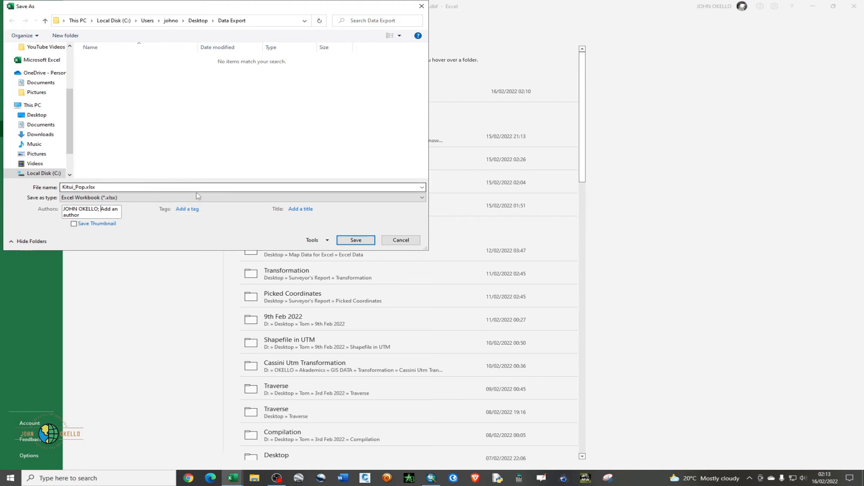
left_click(355, 242)
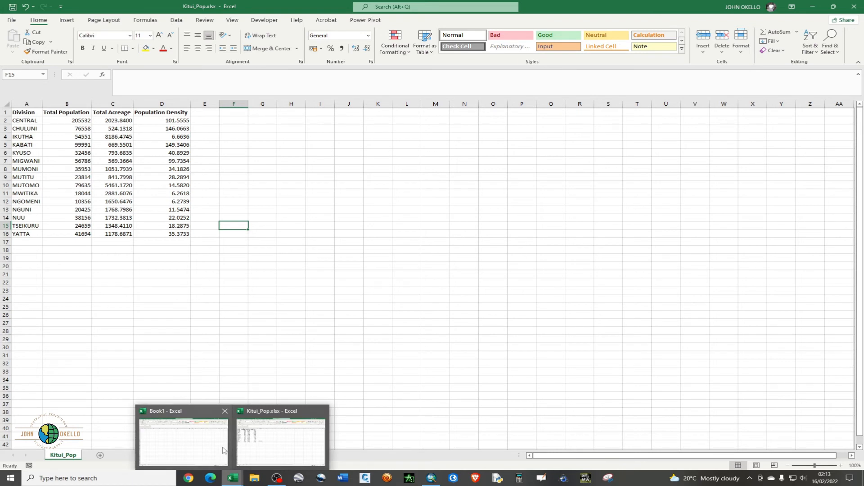
Close the blank Book1 workbook and return to the Kitui_Pop.xlsx sheet
left_click(225, 411)
left_click(260, 268)
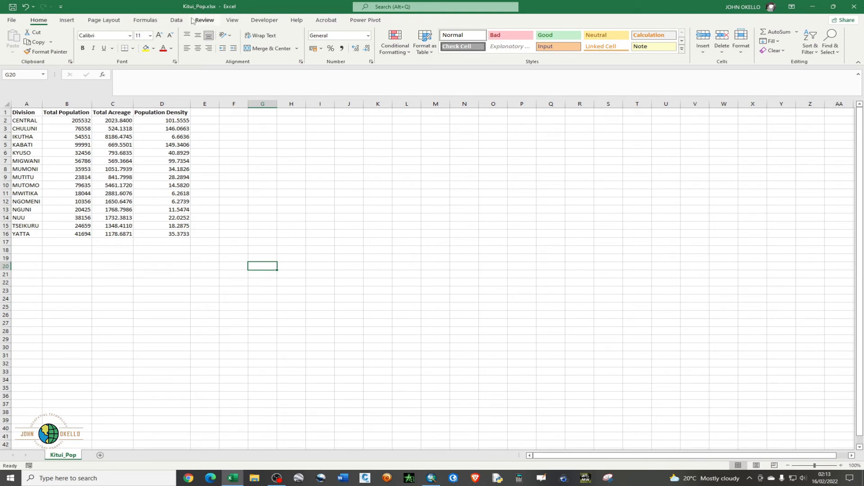
left_click(222, 183)
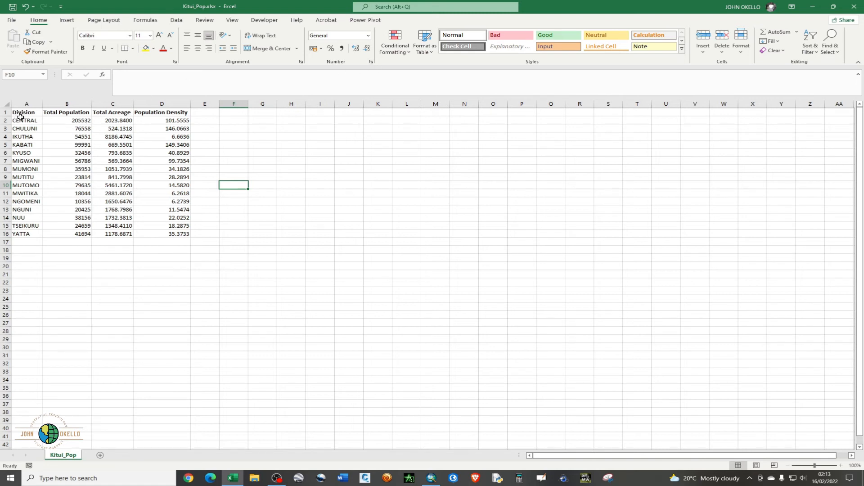
Insert a 3-D clustered column chart from the division names and total populations in A2:B16
left_click_drag(23, 118, 75, 232)
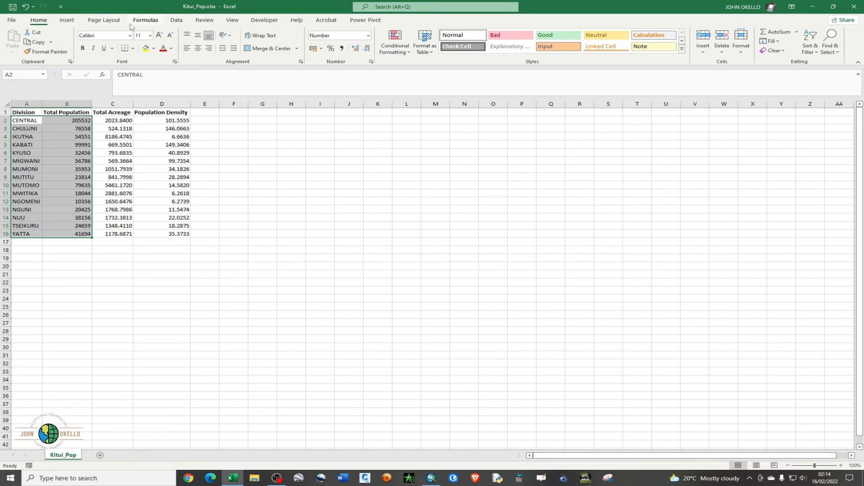
left_click(68, 20)
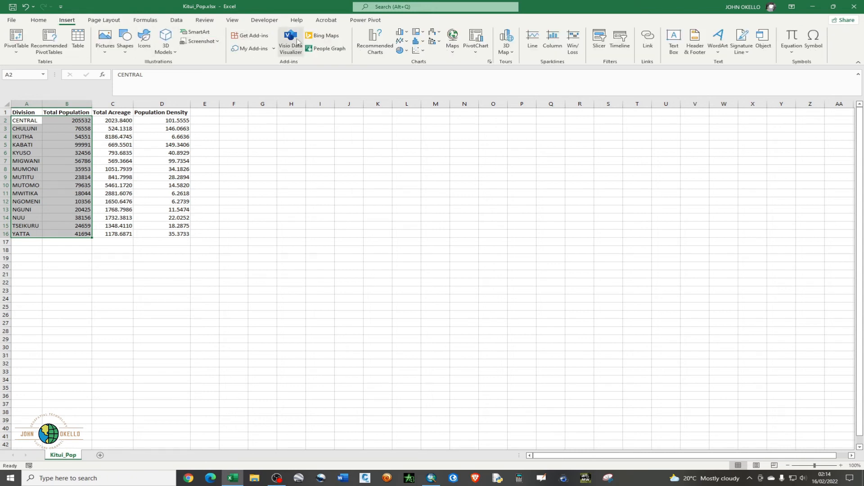
left_click(400, 32)
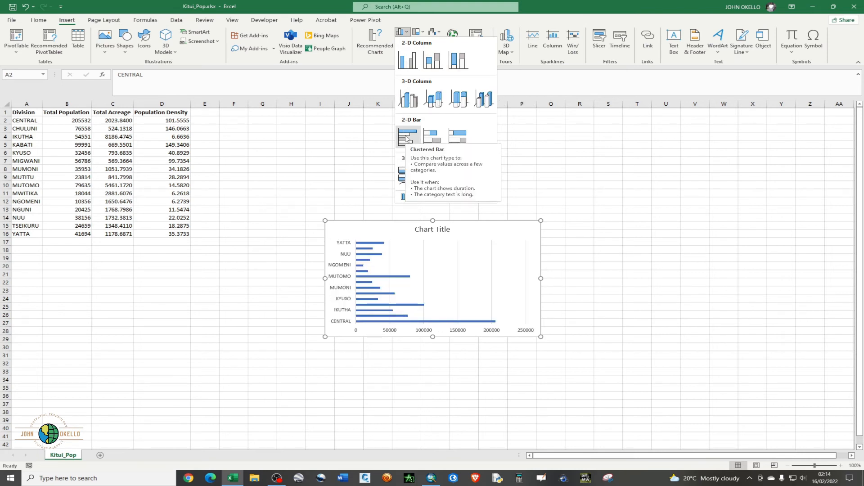
left_click(409, 99)
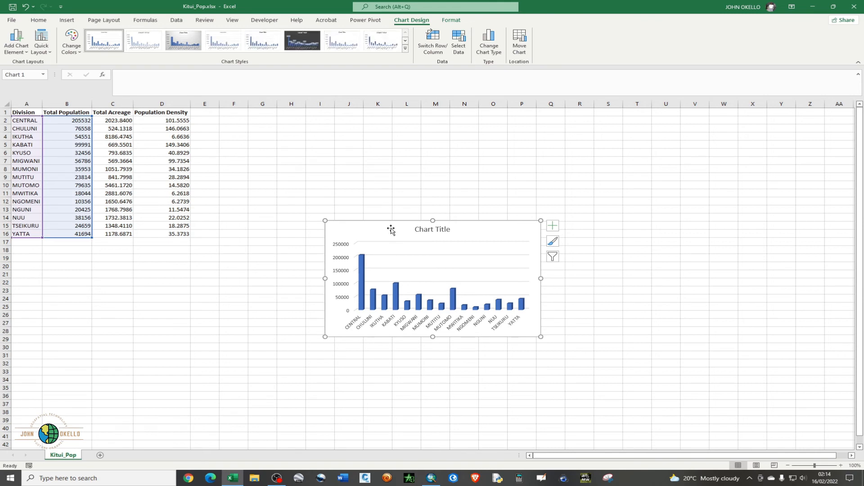
Move the column chart beside the table, starting near row 2, and enlarge it to reach about column N, row 23
left_click_drag(389, 228, 287, 130)
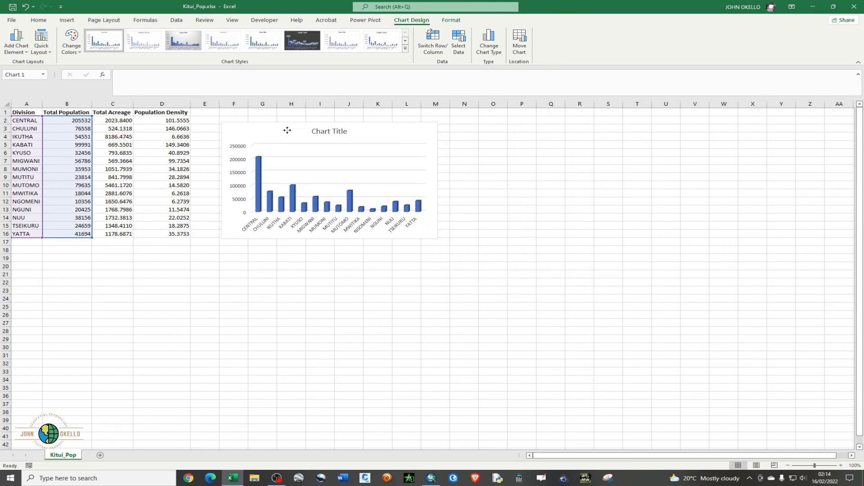
left_click_drag(438, 238, 480, 291)
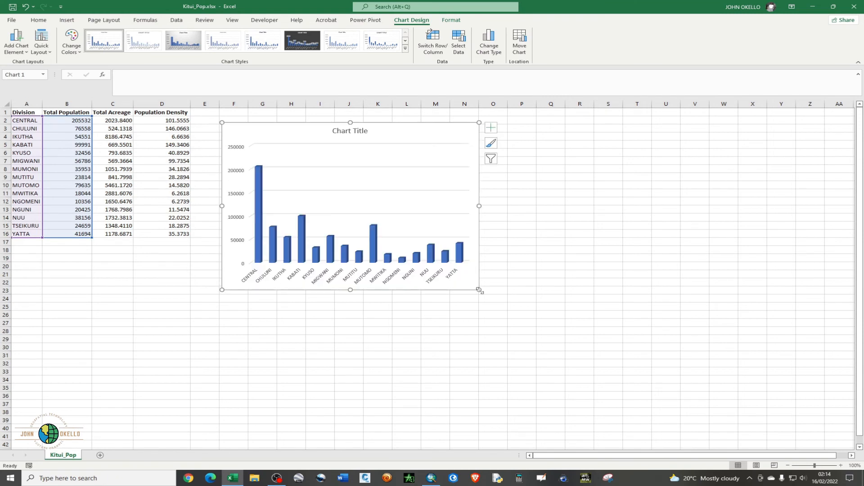
left_click(439, 329)
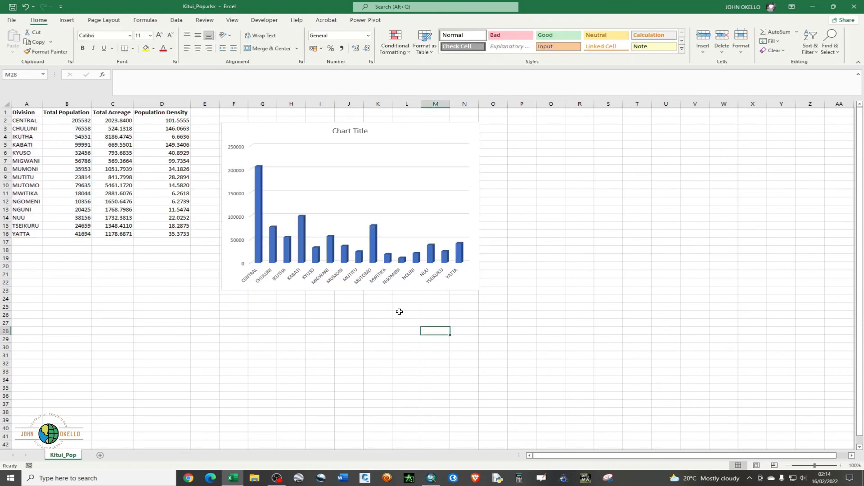
left_click(319, 336)
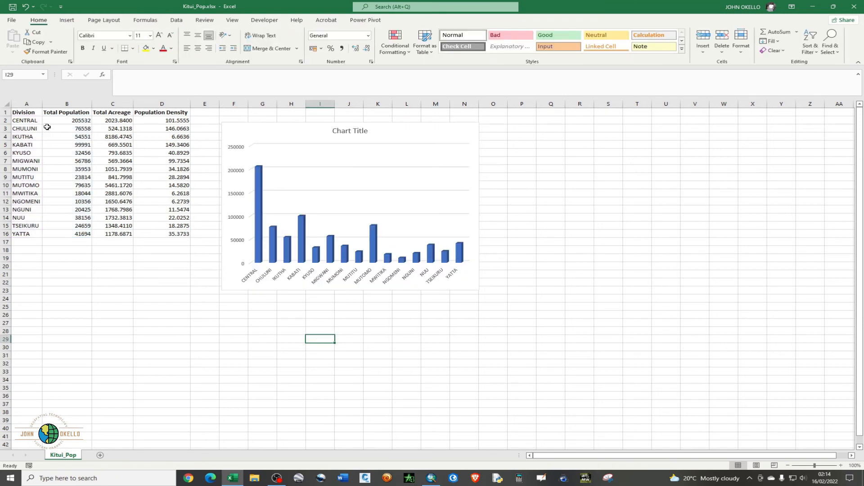
Insert a 2-D stacked bar chart from the division names in A2:A16 and the population densities in D2:D16
left_click(24, 121)
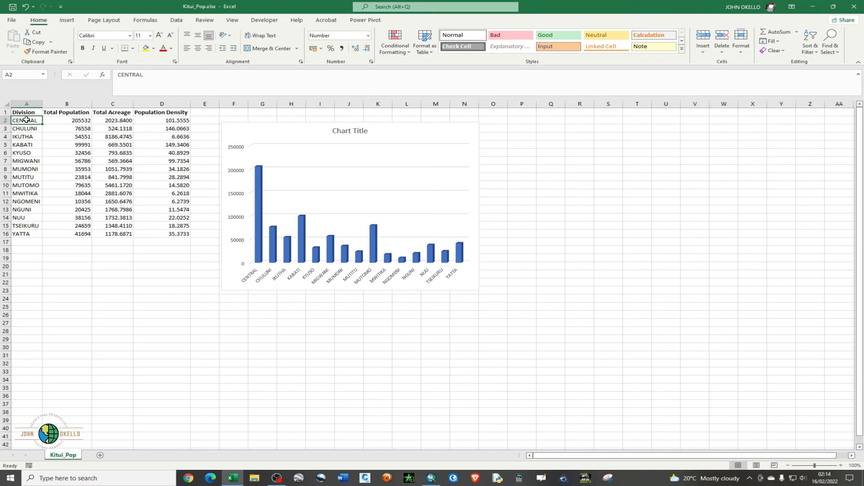
left_click_drag(26, 120, 36, 231)
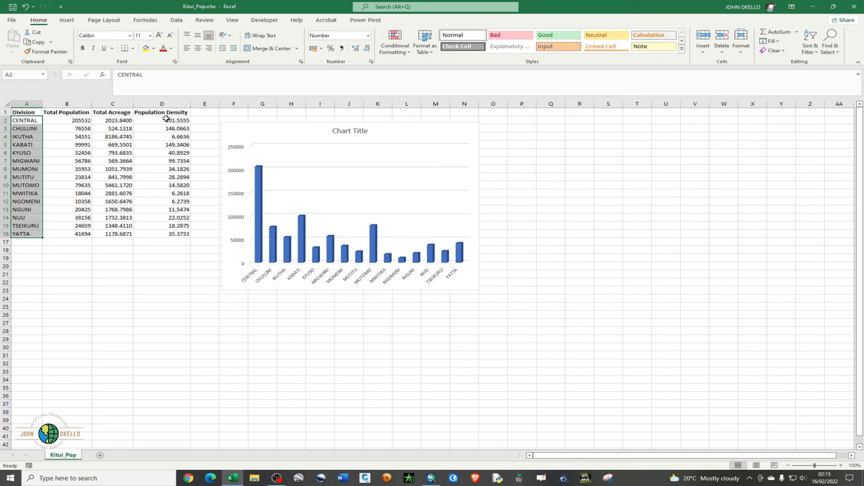
left_click_drag(166, 119, 179, 234)
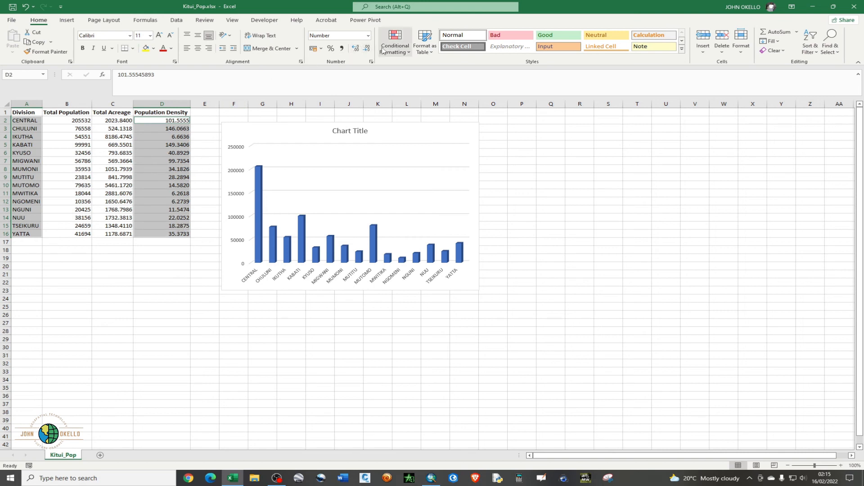
left_click(66, 21)
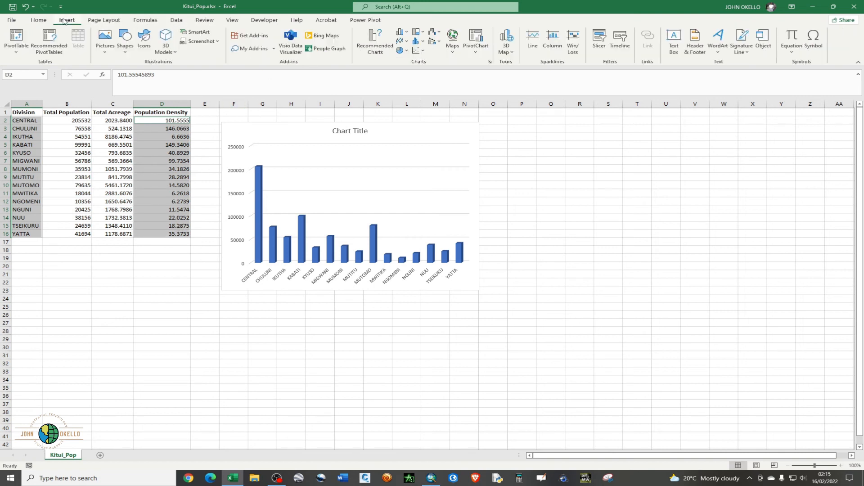
left_click(407, 33)
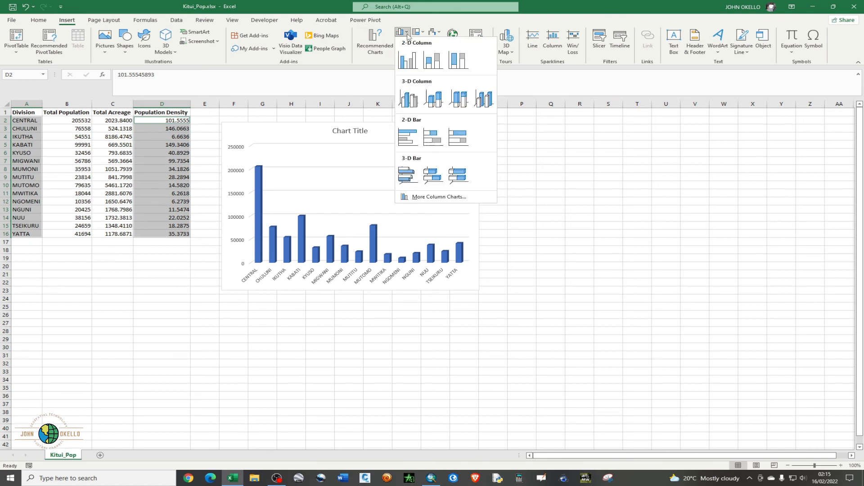
left_click(407, 35)
left_click(407, 41)
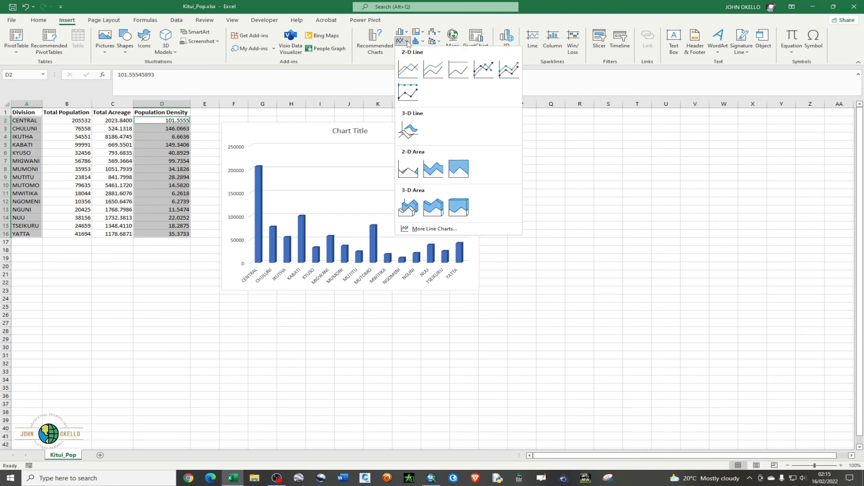
left_click(408, 44)
left_click(400, 50)
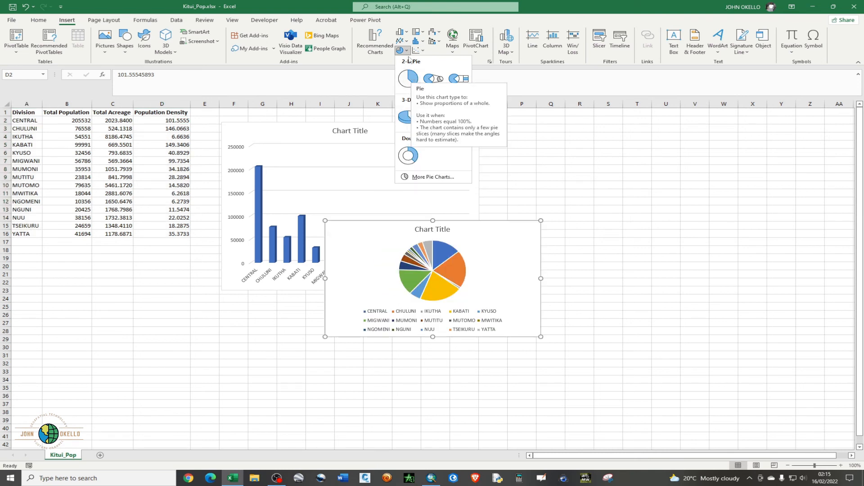
left_click(408, 35)
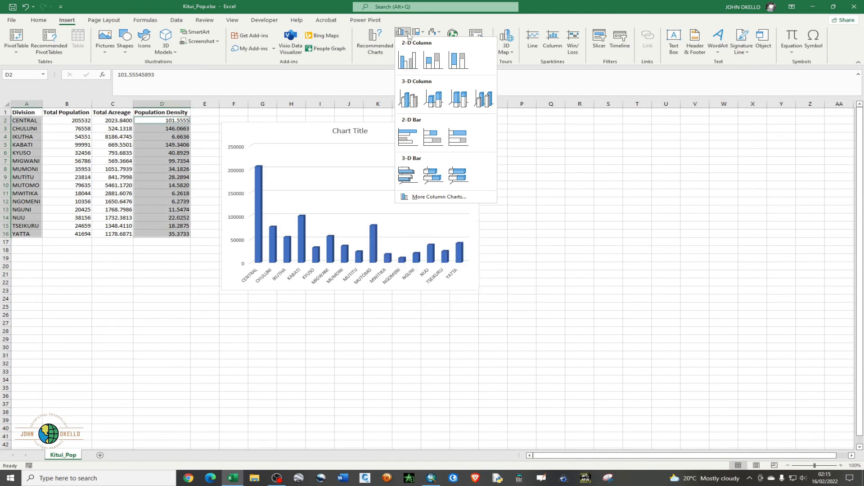
left_click(408, 35)
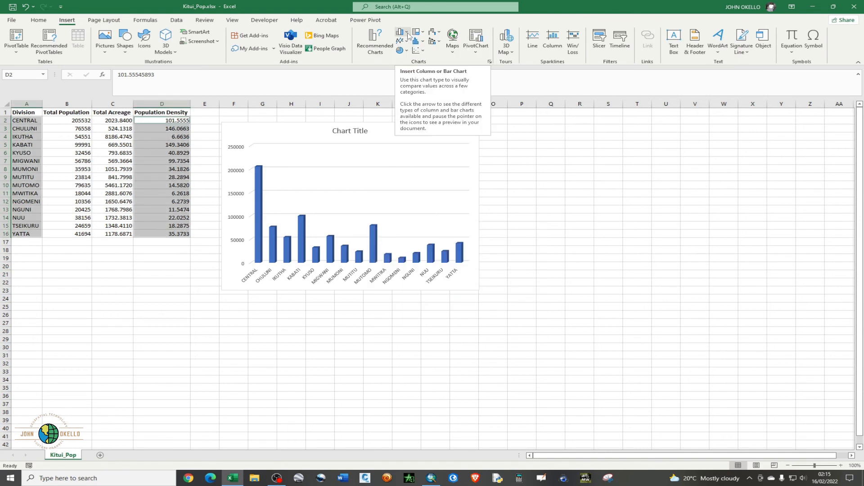
left_click(421, 52)
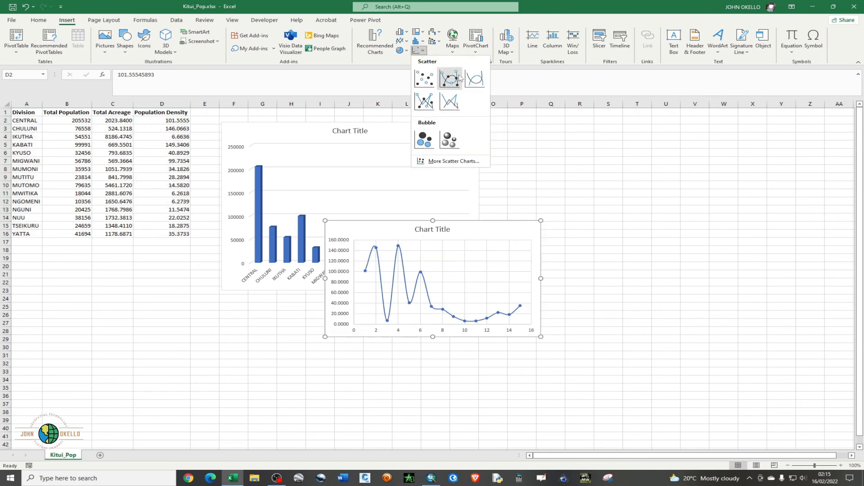
left_click(406, 33)
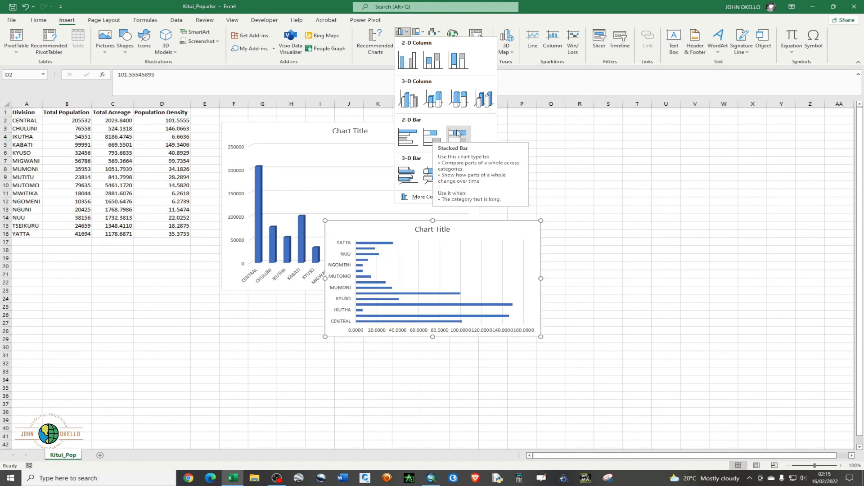
left_click(435, 135)
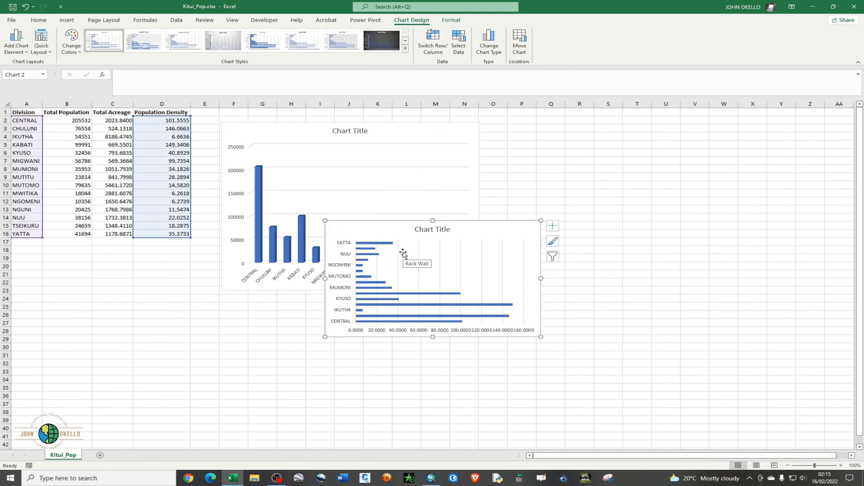
Apply the dark grey chart style with white text to the population density bar chart
right_click(397, 264)
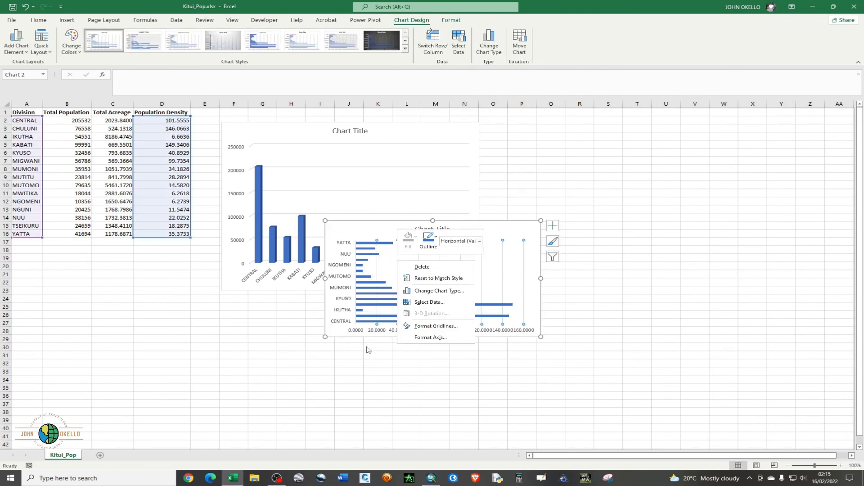
key("Escape")
left_click(553, 242)
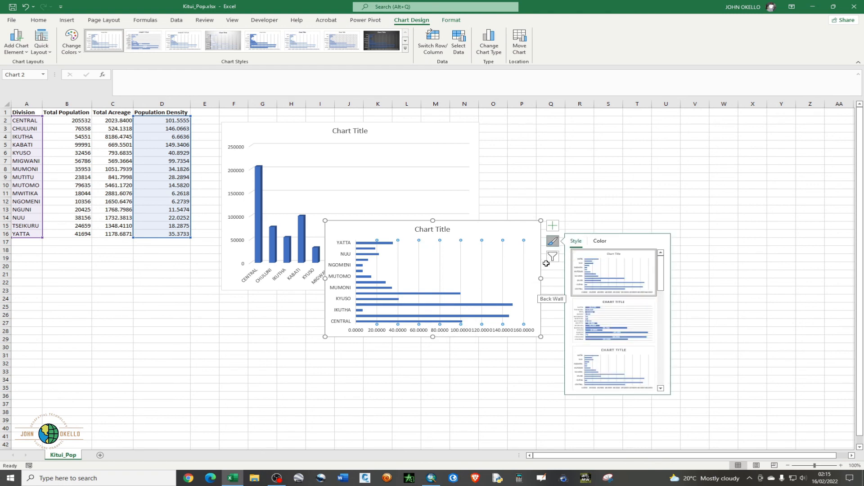
left_click(523, 349)
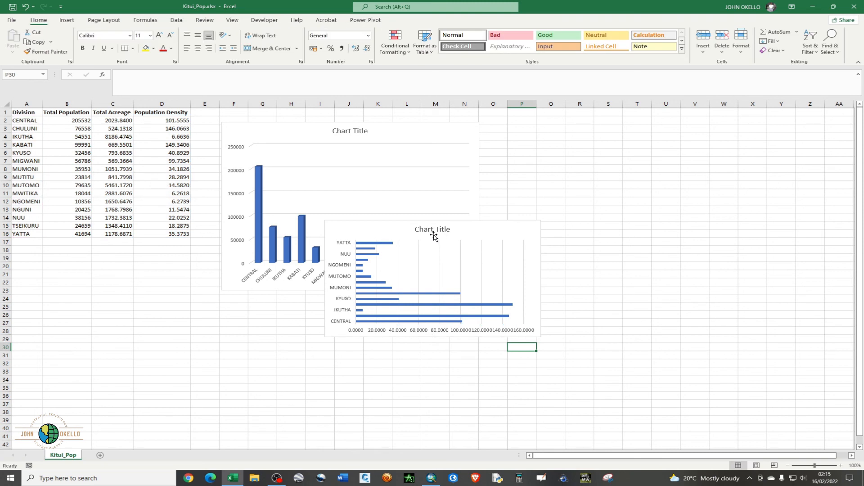
left_click(405, 278)
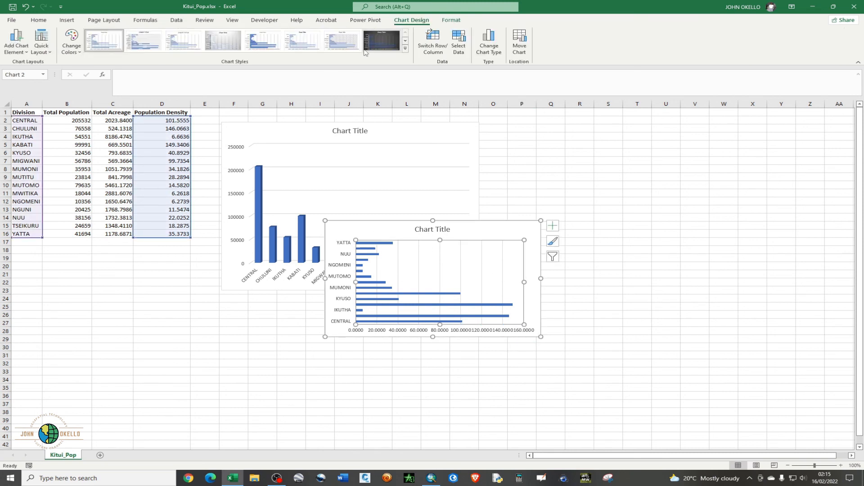
left_click(376, 39)
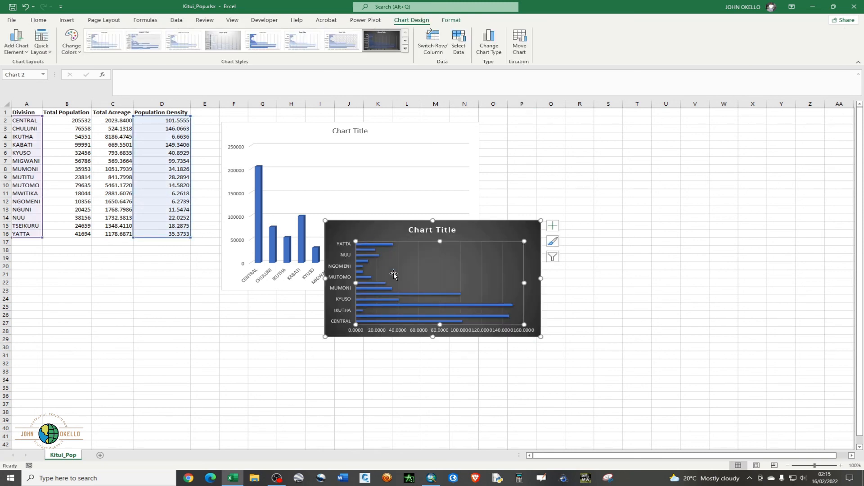
Move the bar chart clear of the column chart and enlarge it enough to label every division on its axis
left_click_drag(480, 230, 527, 287)
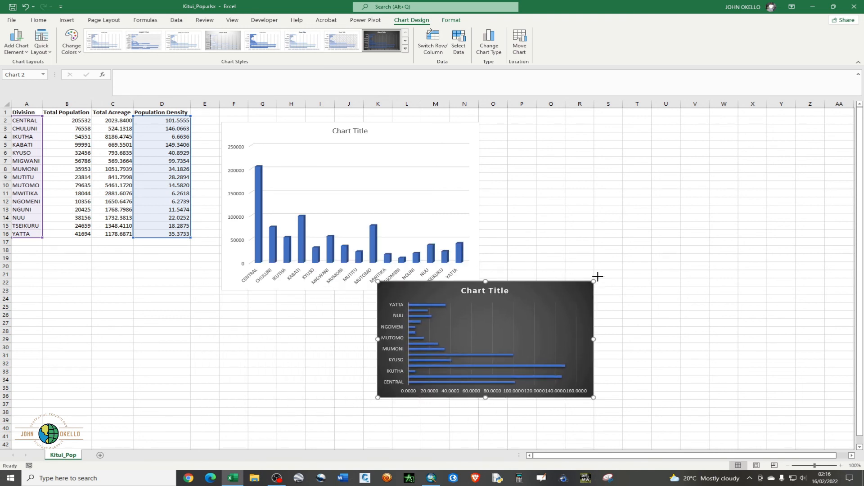
left_click_drag(593, 281, 704, 243)
left_click(635, 234)
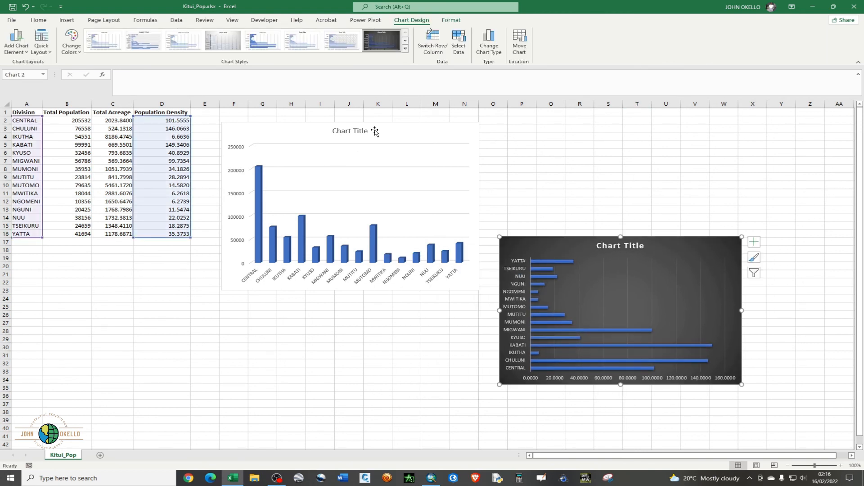
Shift the column chart up to row 1 beside the table and place the bar chart directly beneath it, aligning their starting edges
left_click(393, 128)
left_click_drag(393, 129, 370, 117)
left_click_drag(561, 247, 260, 297)
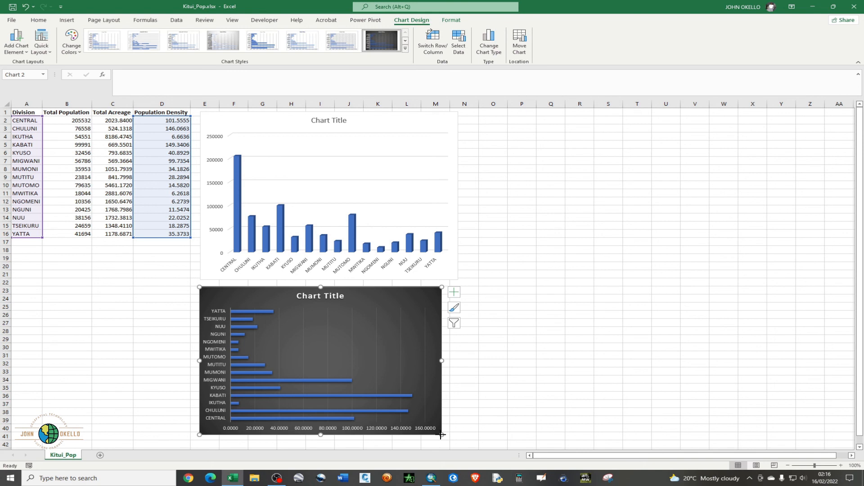
Widen the population density bar chart to match the width of the column chart above it
left_click_drag(442, 435, 451, 434)
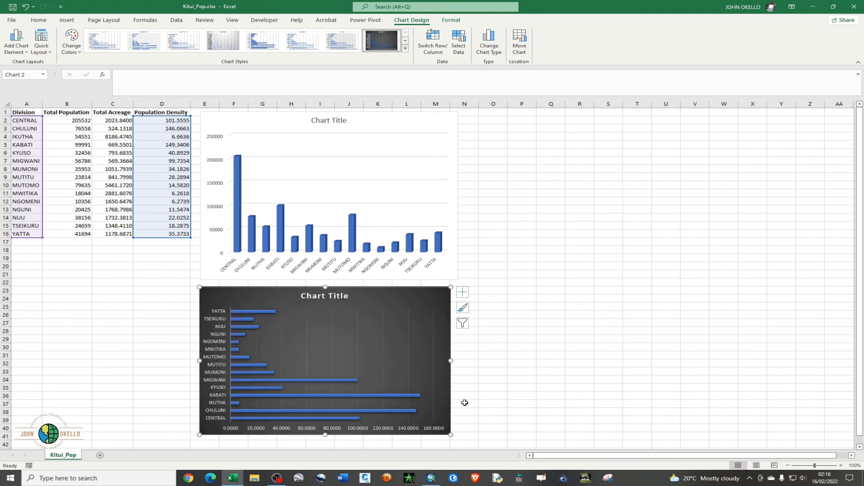
left_click(142, 346)
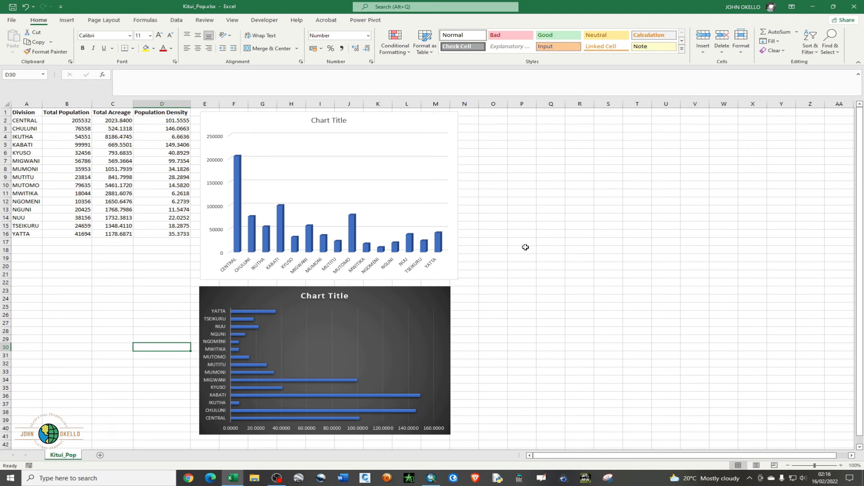
left_click(432, 363)
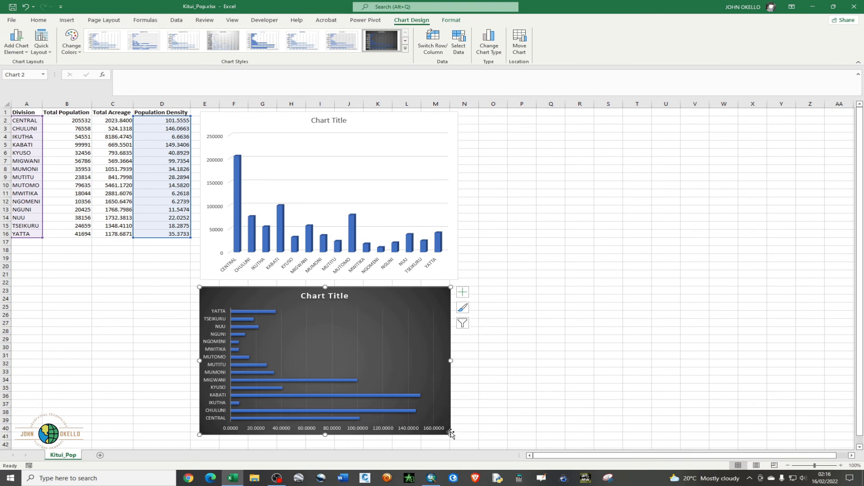
left_click_drag(451, 435, 459, 435)
left_click(536, 371)
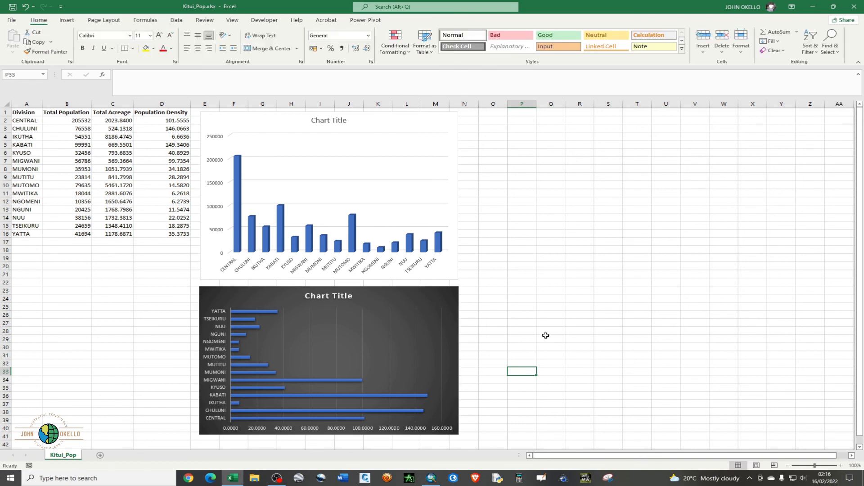